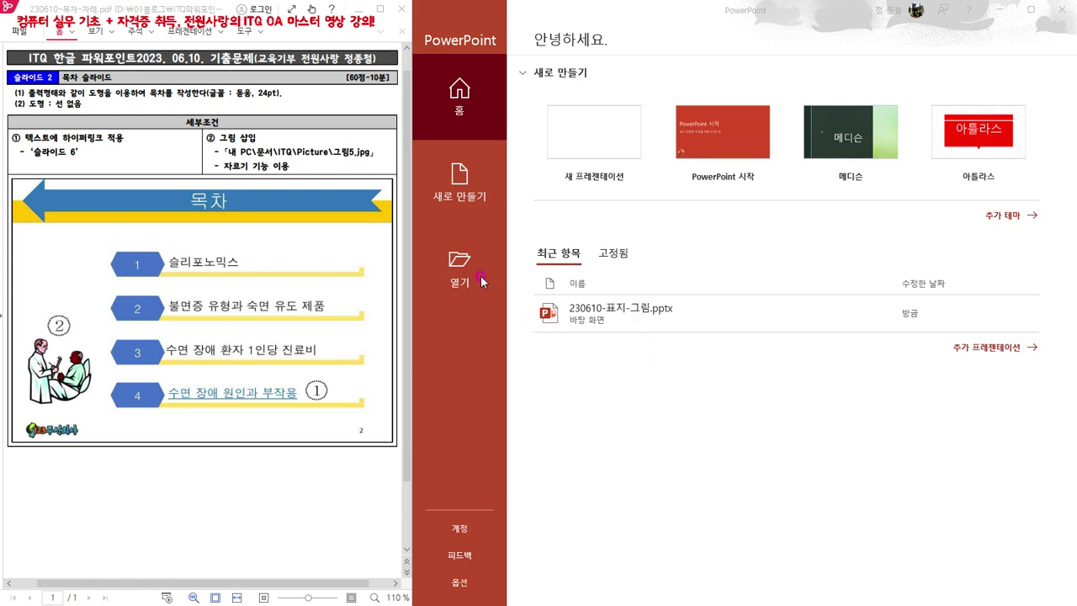
Step: Open the presentation 230610-표지-그림.pptx from the desktop folder
left_click(455, 261)
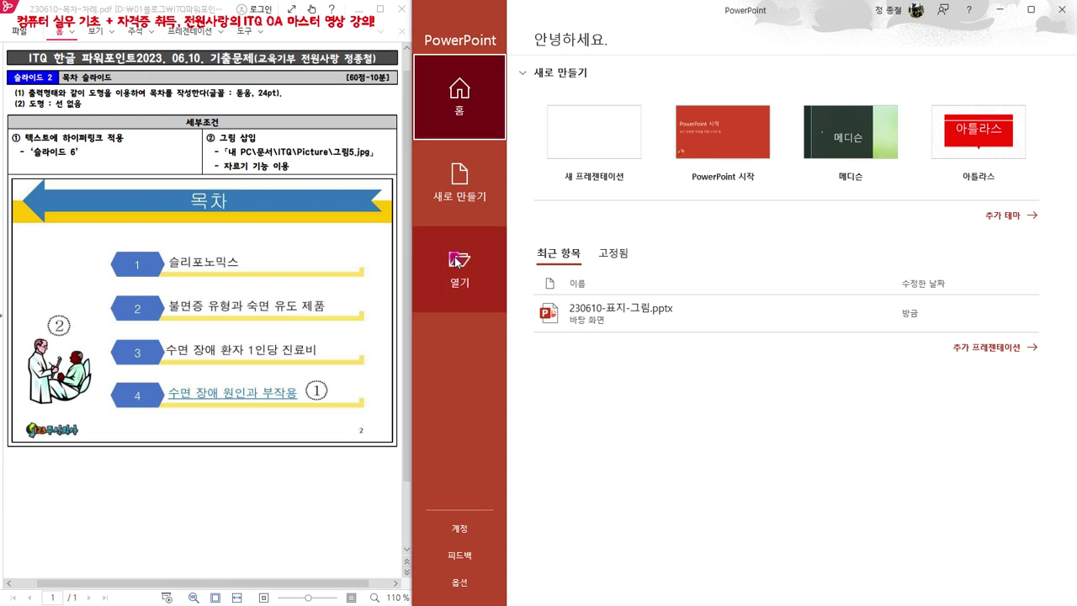
left_click(455, 261)
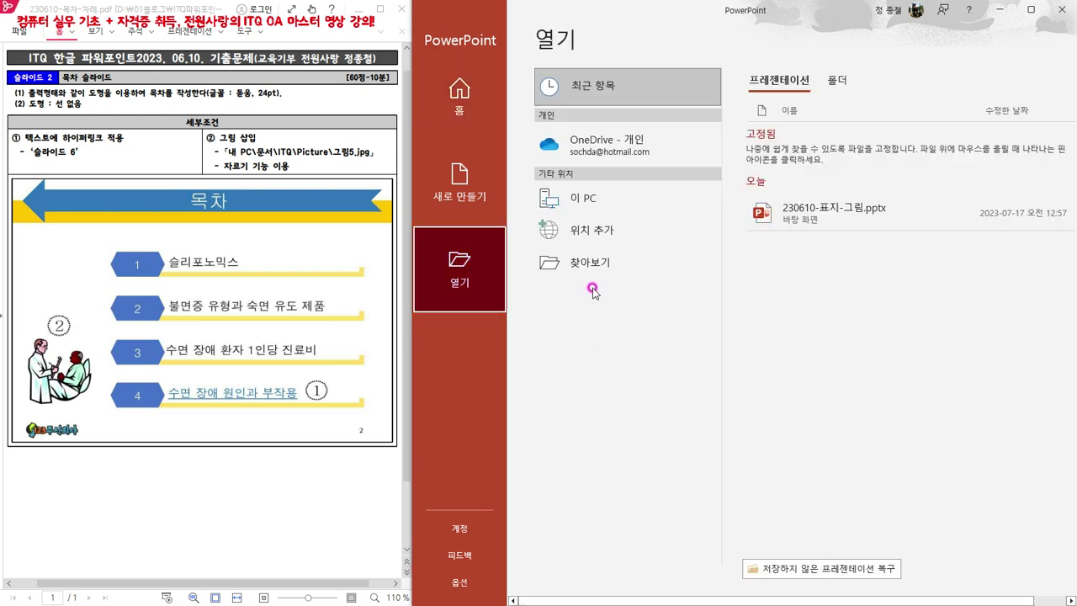
left_click(583, 263)
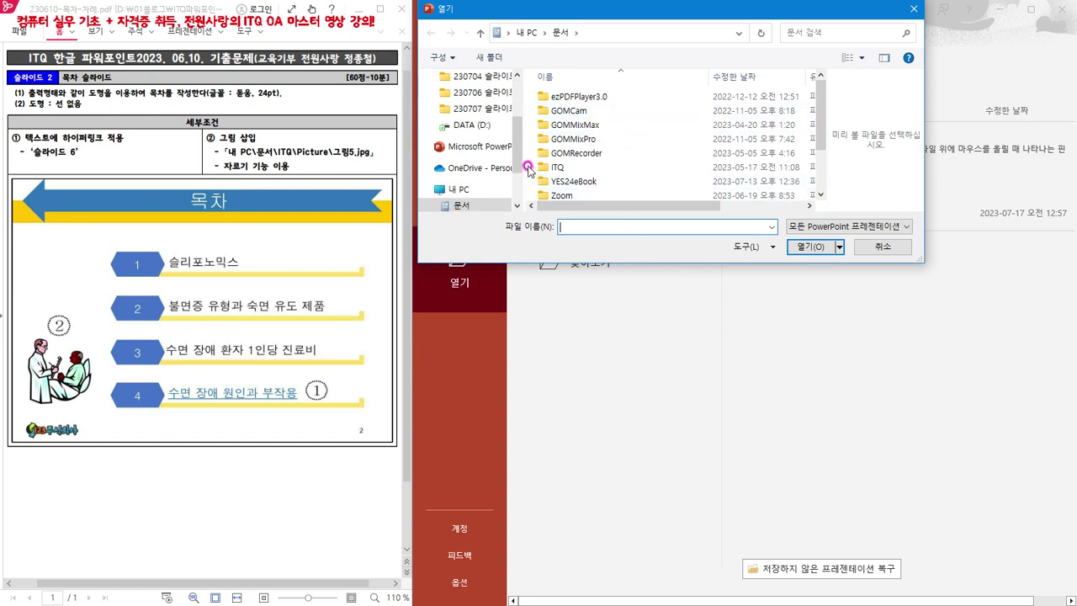
left_click_drag(515, 150, 515, 108)
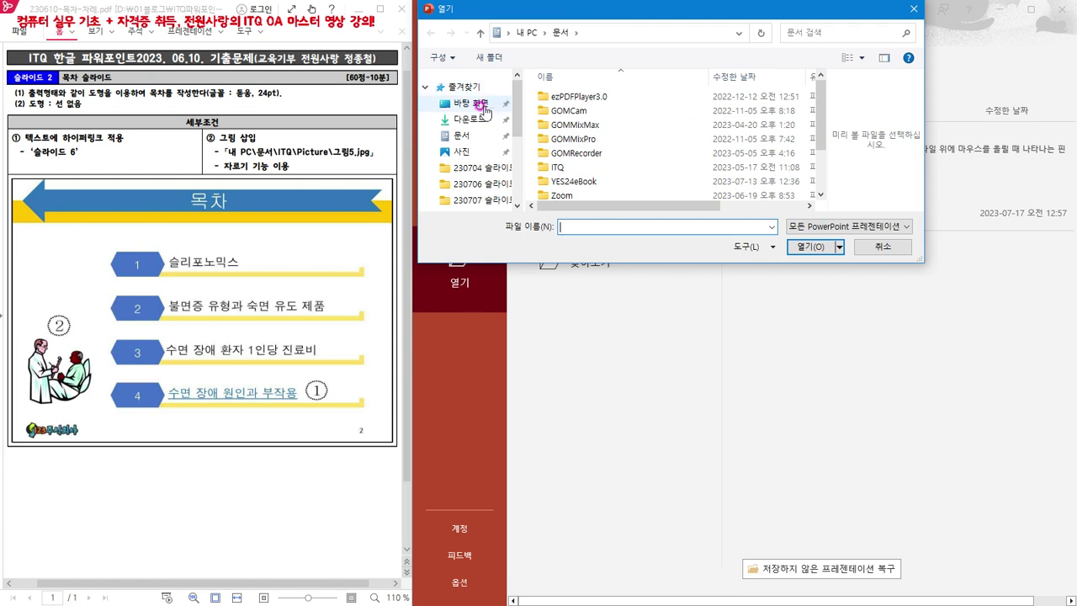
left_click(458, 104)
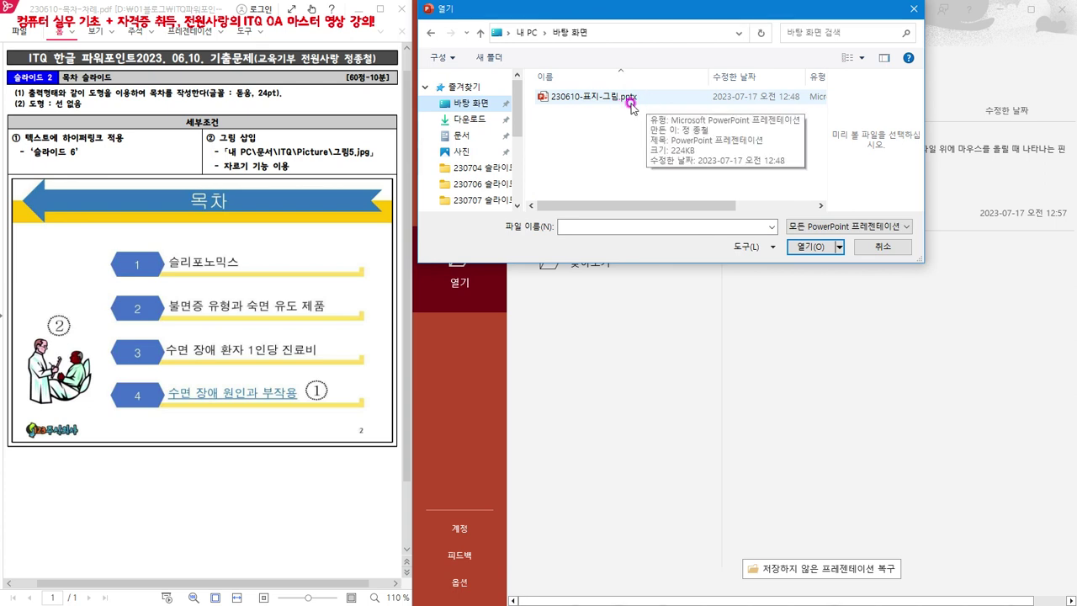
left_click(570, 99)
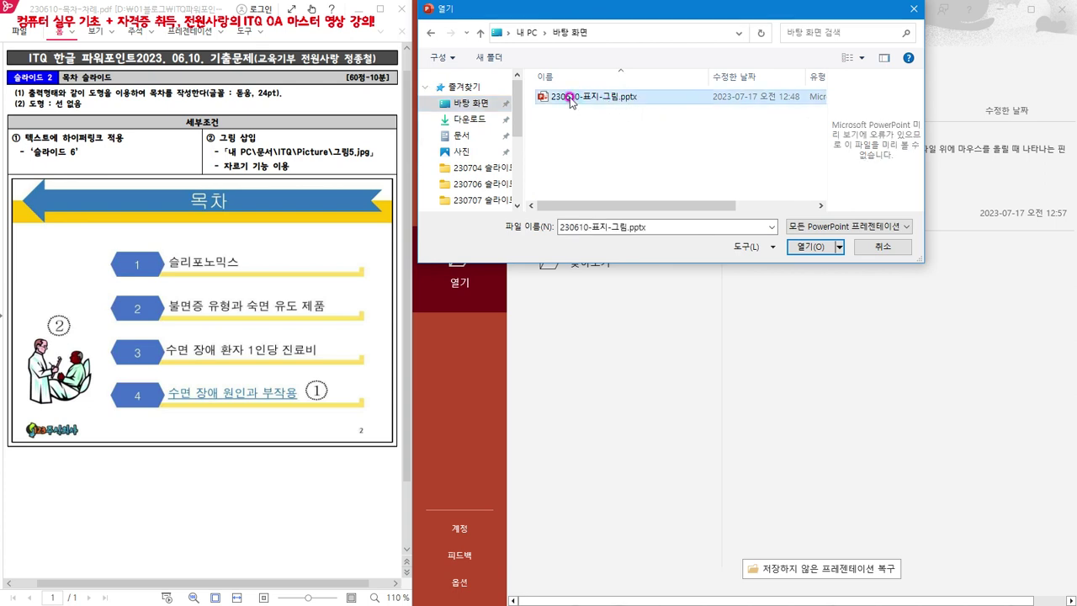
left_click(804, 247)
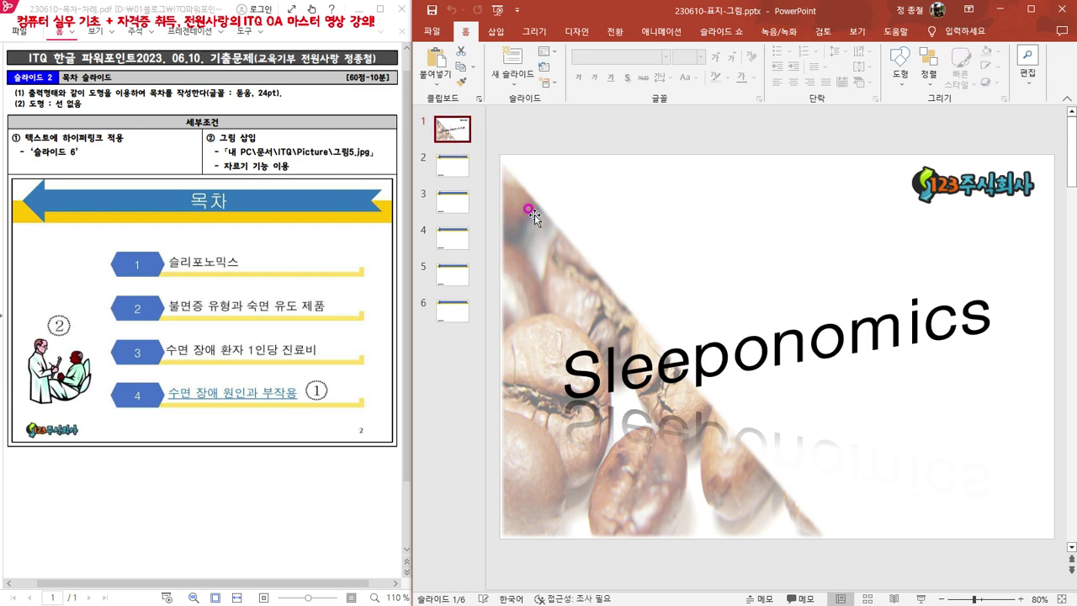
Step: Enter 목차 as the title of slide 2
left_click(449, 171)
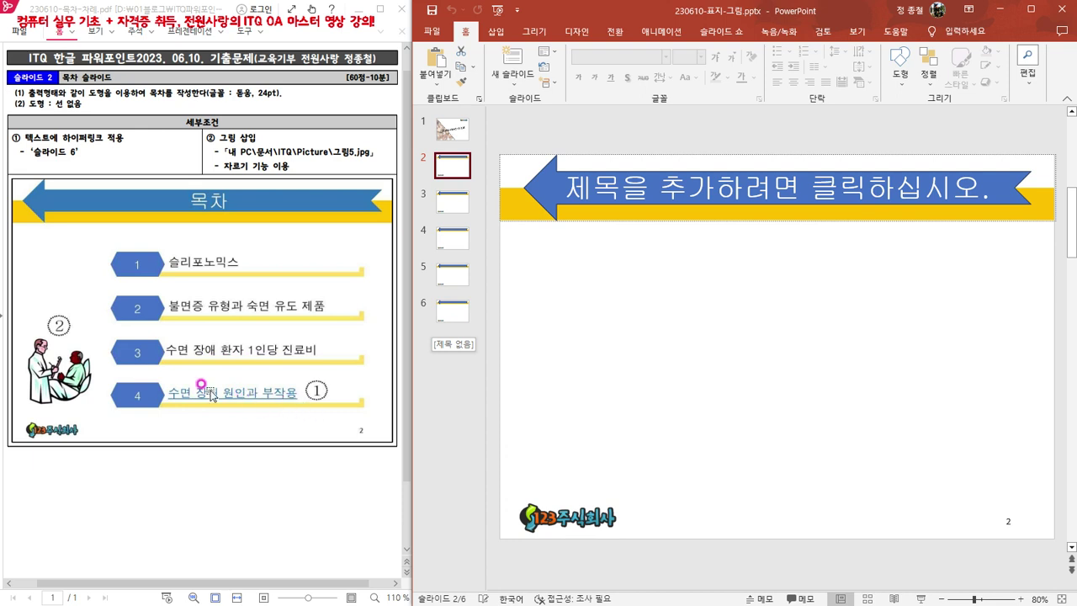
left_click(459, 131)
left_click(448, 177)
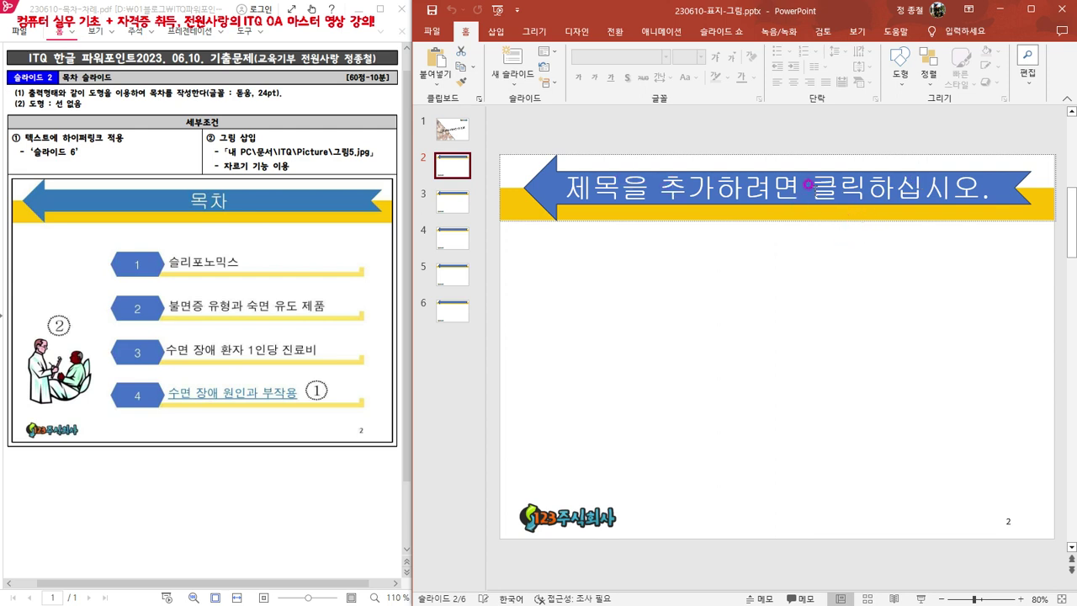
left_click(782, 181)
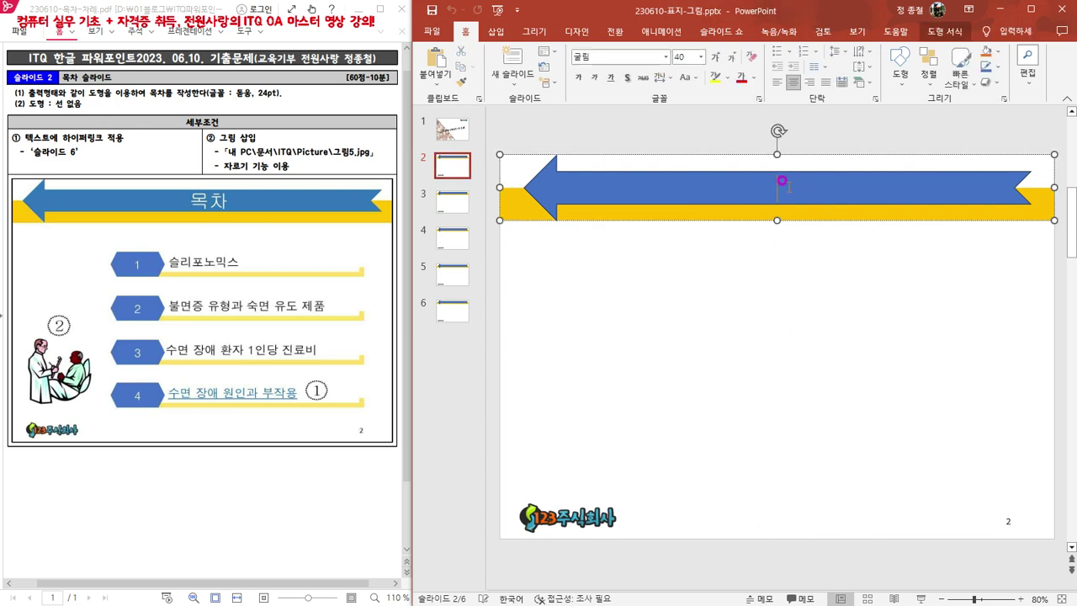
type("목차")
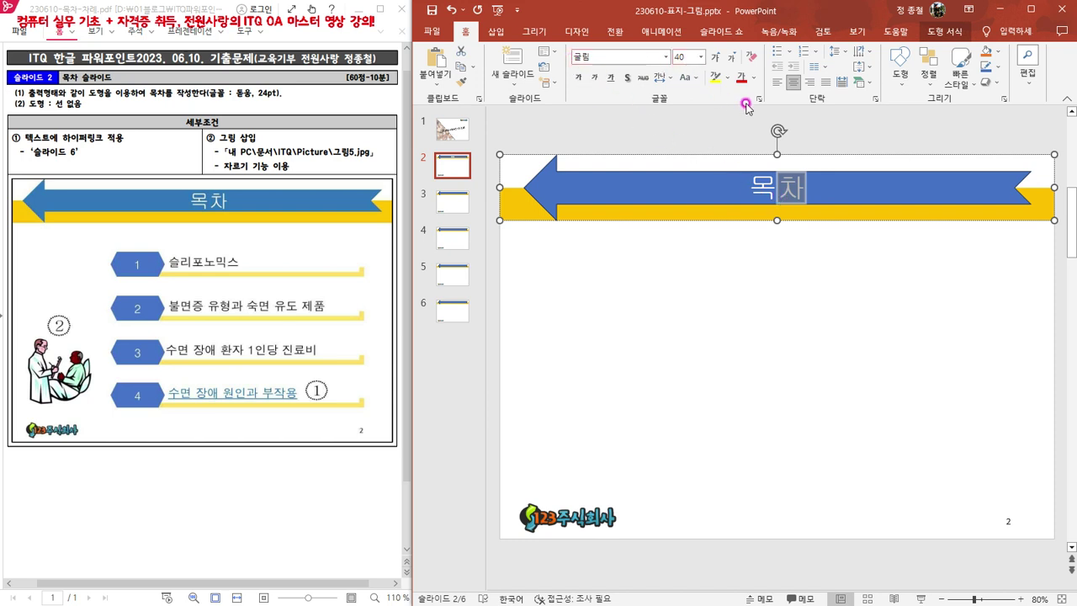
left_click(825, 188)
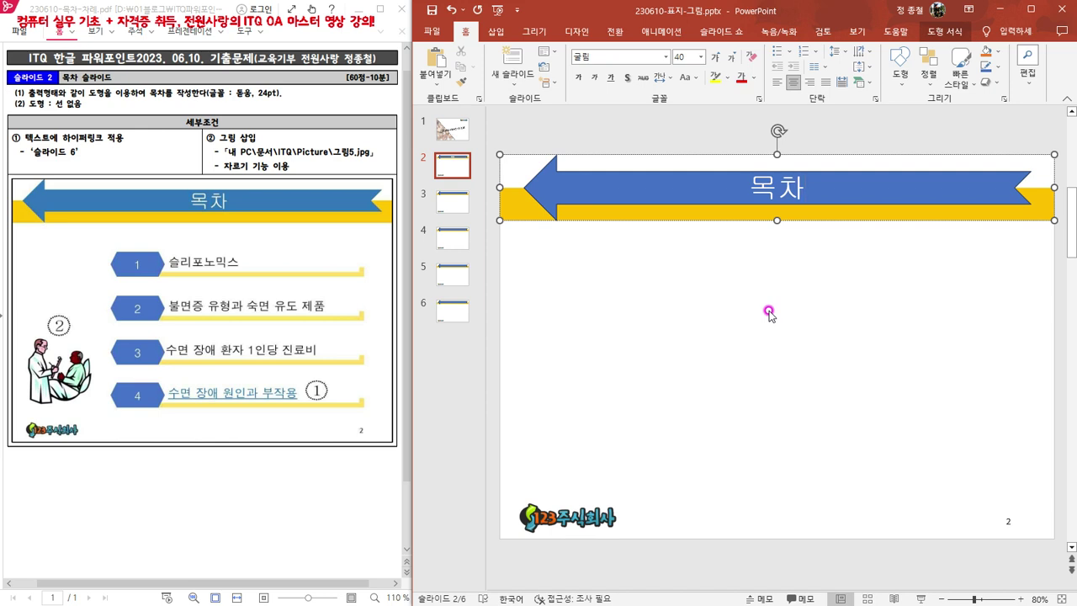
left_click(800, 323)
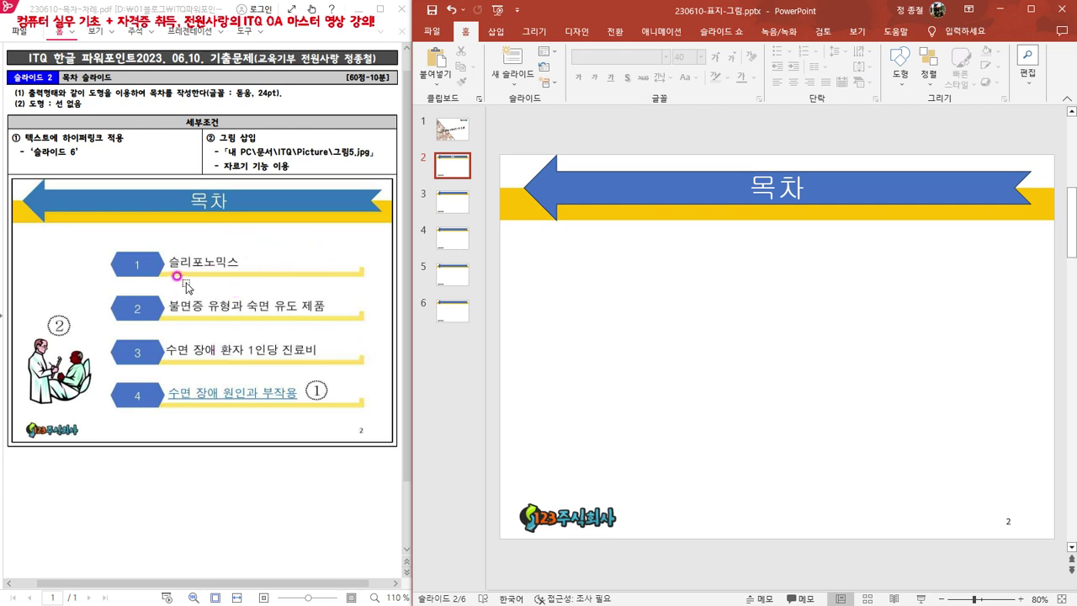
Step: Draw a long, thin bent-up block arrow below the title, extending toward the slide's right edge, and nudge it slightly upward
left_click(806, 287)
left_click(497, 31)
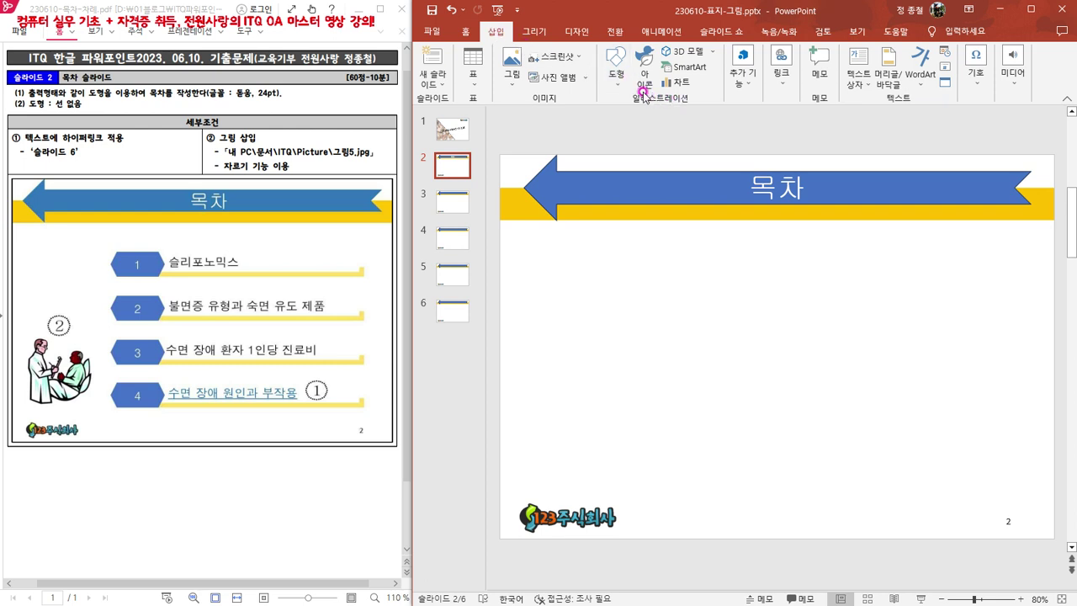
left_click(619, 83)
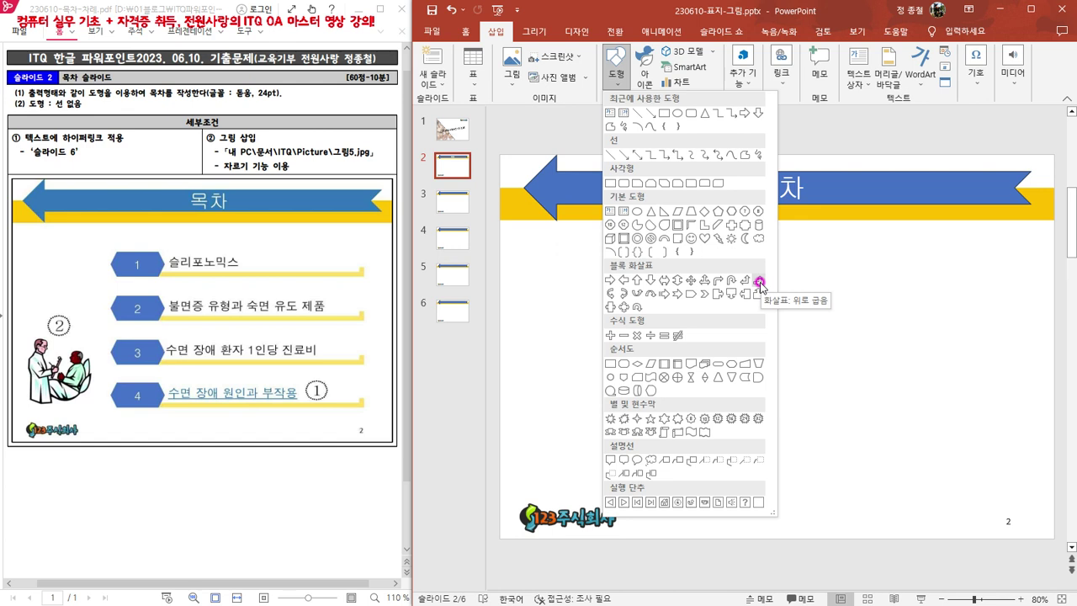
left_click(760, 285)
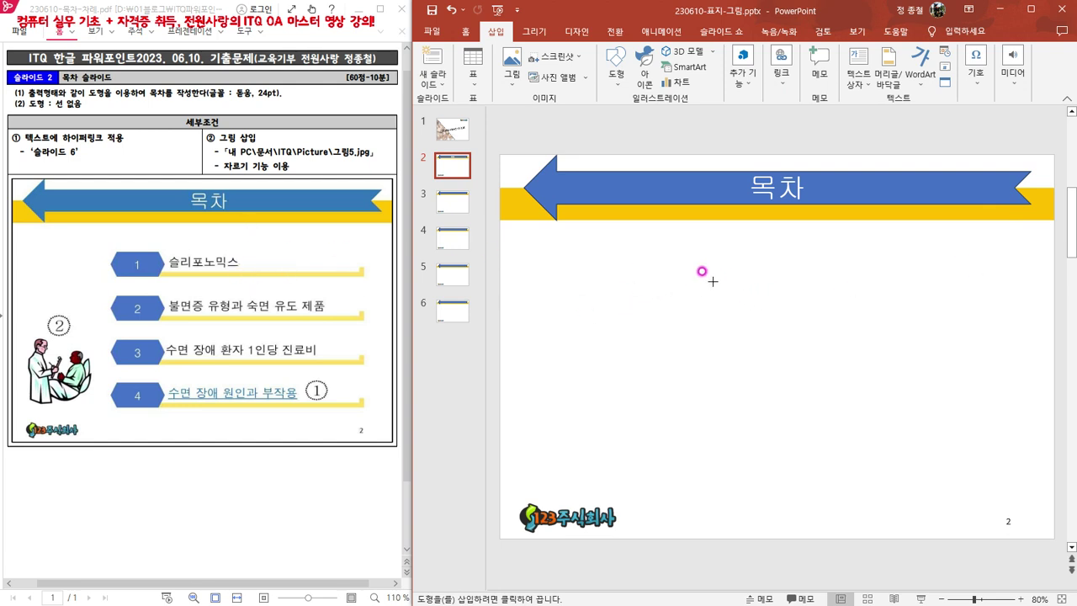
left_click_drag(711, 294, 998, 303)
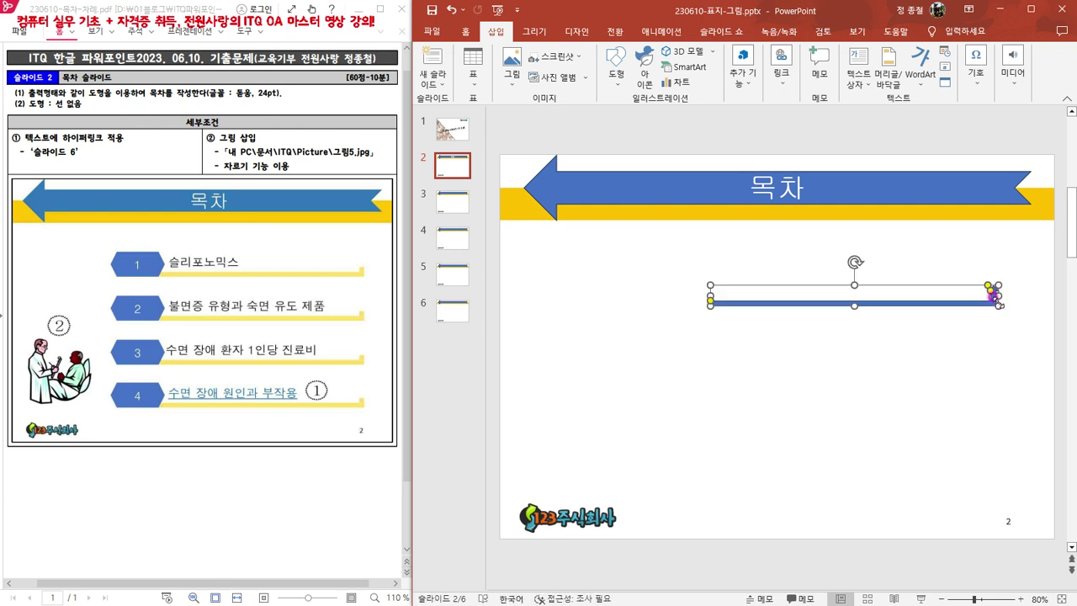
key("Up")
key("Up")
key("Up")
key("Up")
key("Up")
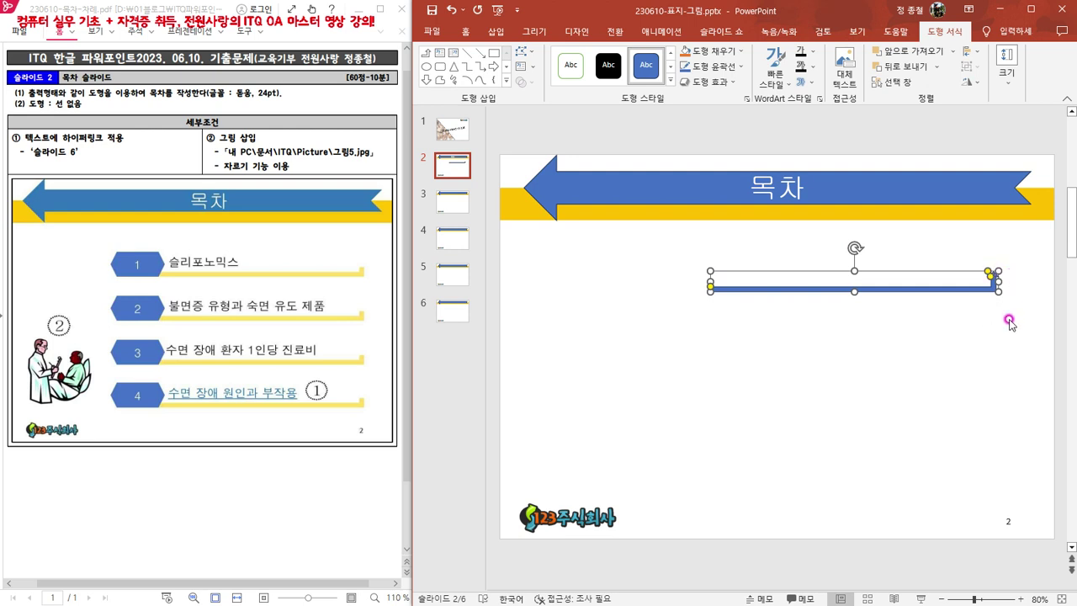
left_click(997, 301)
Step: Widen the bent-up arrow slightly to the right and adjust its head so the upturned end becomes a plain square-ended bar
left_click_drag(996, 291, 996, 271)
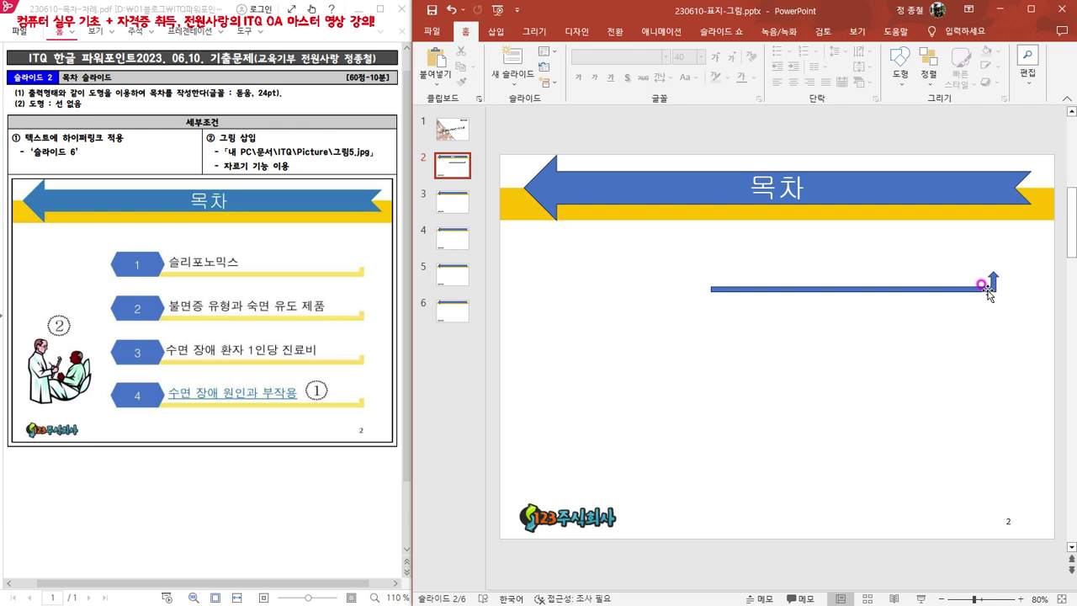
left_click(989, 291)
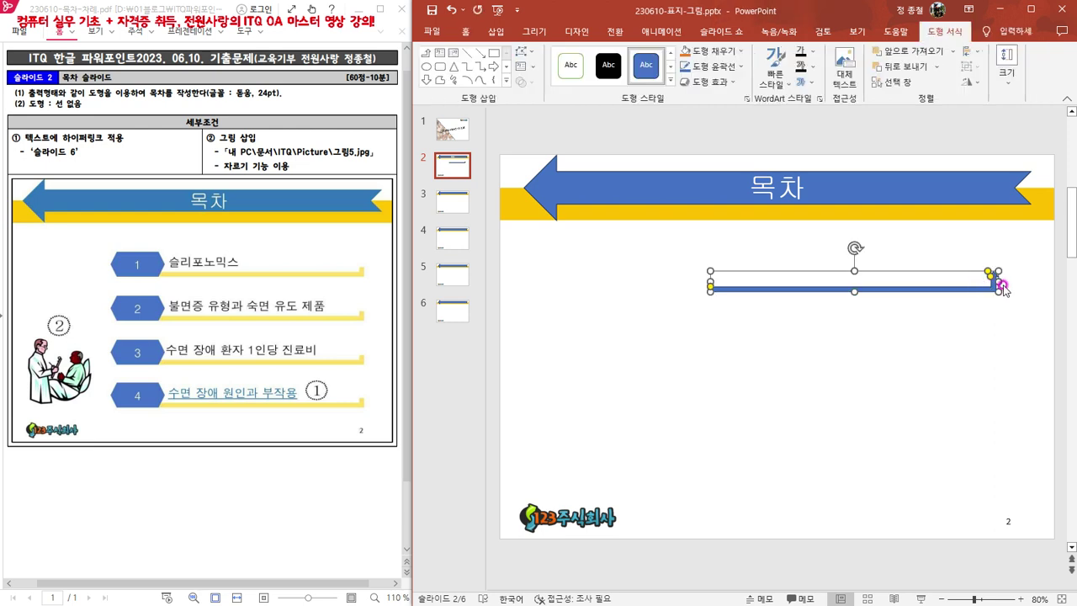
left_click_drag(996, 281, 1005, 286)
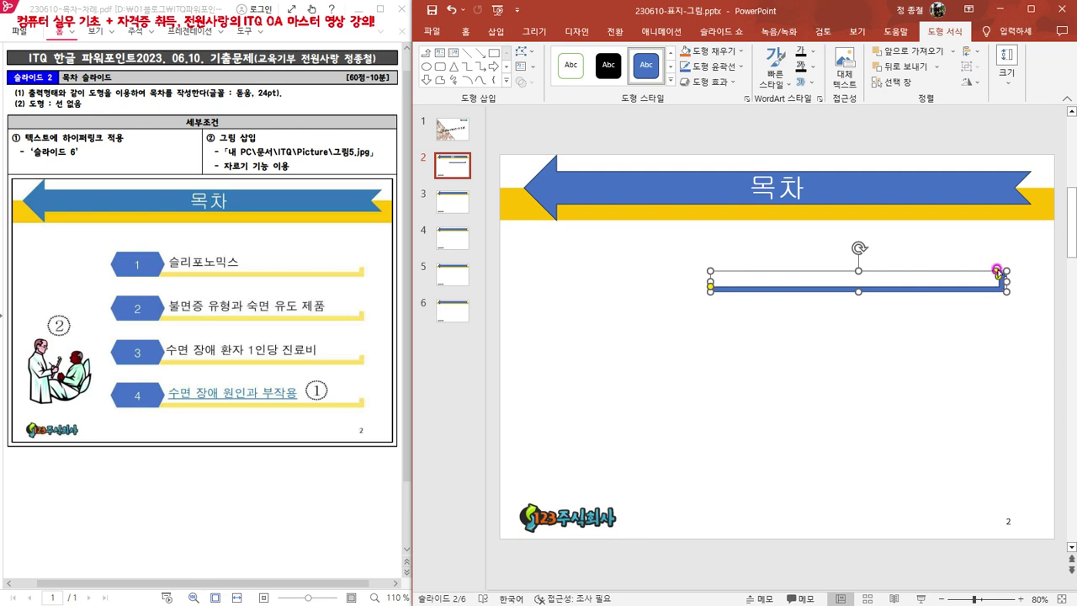
left_click_drag(995, 271, 995, 271)
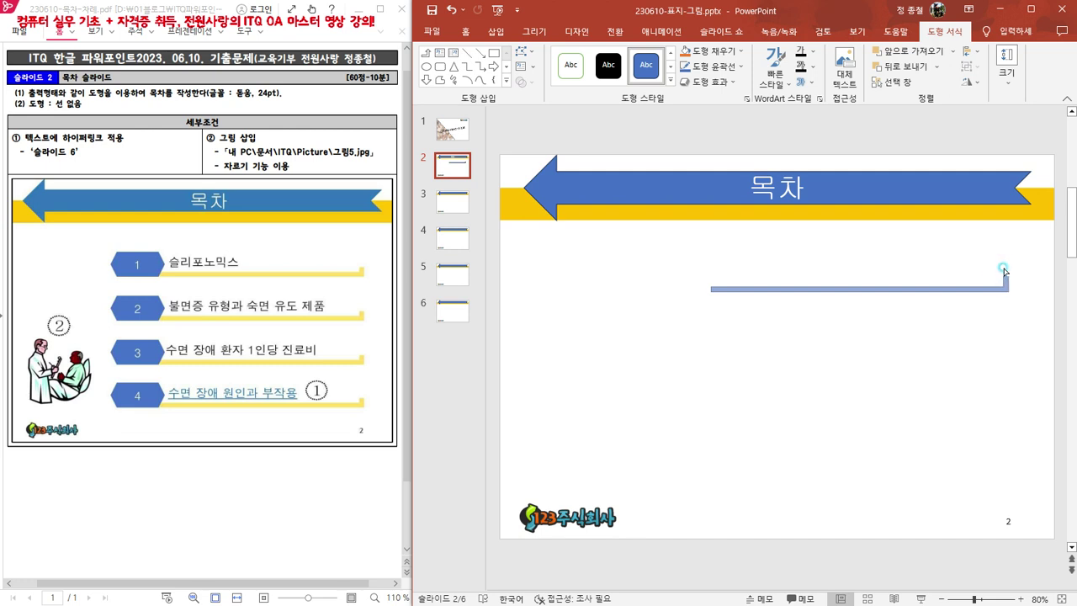
left_click_drag(1005, 269, 1004, 271)
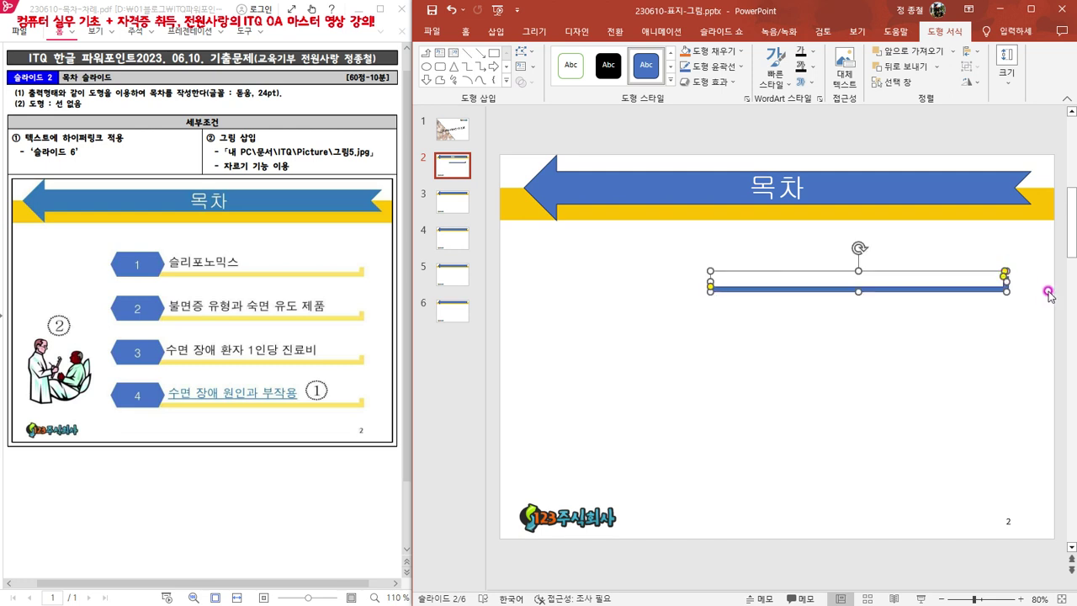
left_click(1001, 304)
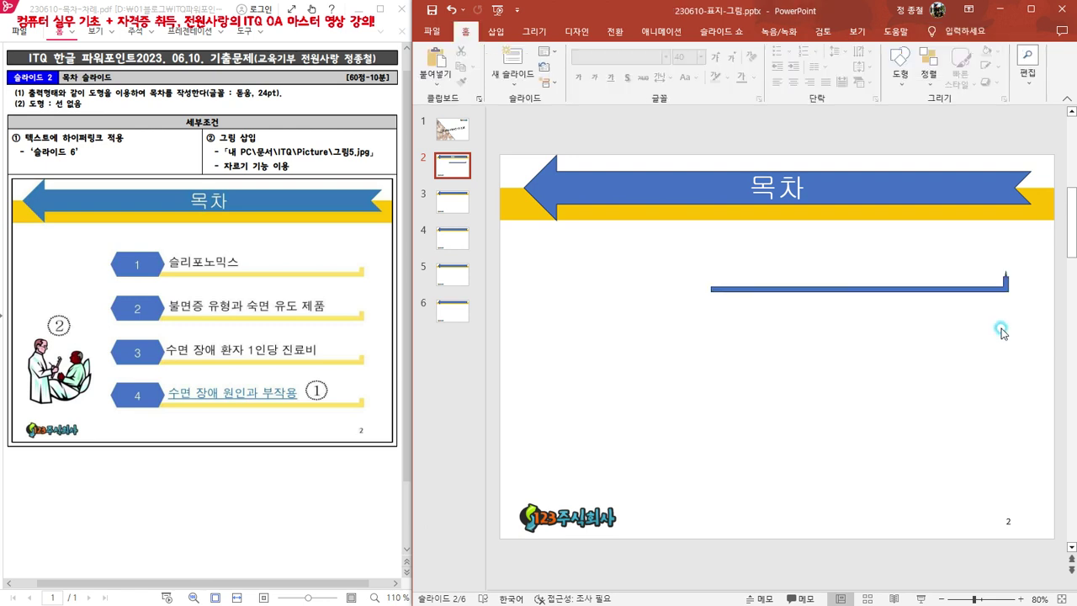
left_click(1003, 286)
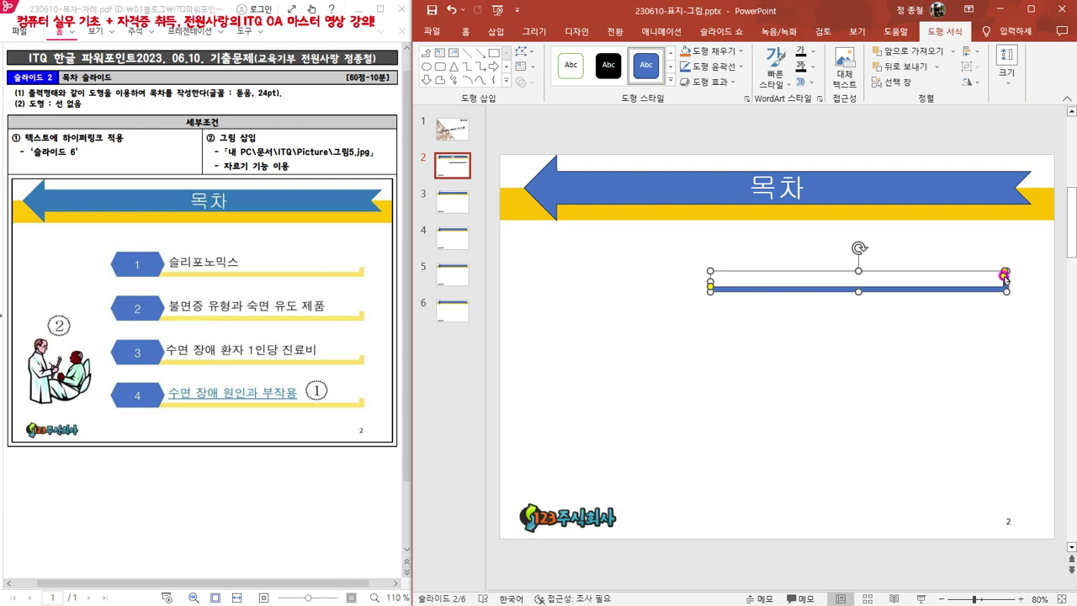
left_click_drag(1005, 273, 1003, 271)
left_click(1007, 349)
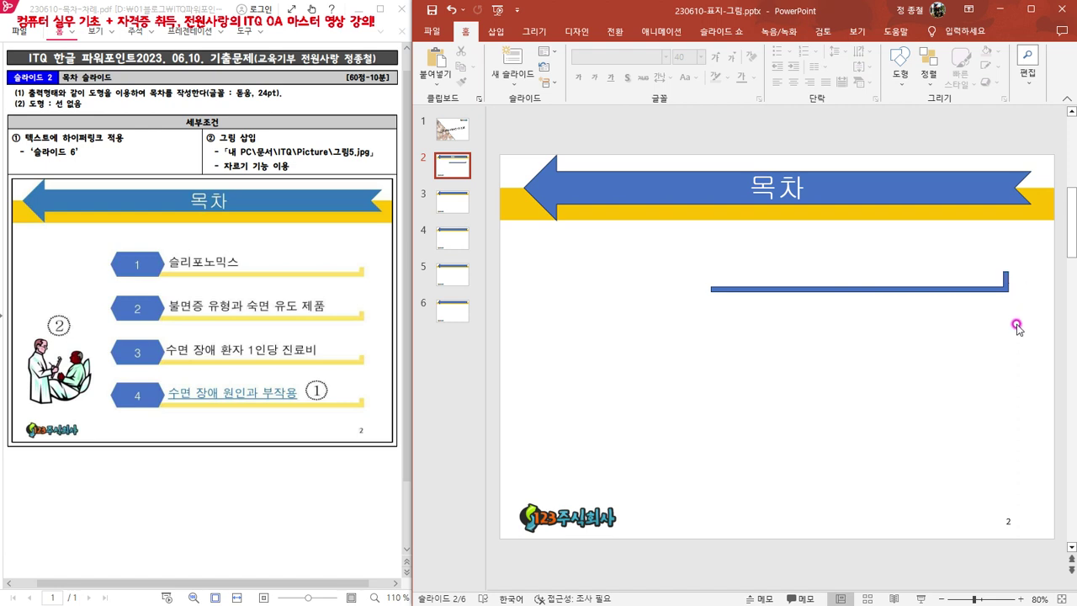
Step: Thicken the bent bar slightly and reduce the shape's overall height so its upturned end is shorter
left_click(981, 287)
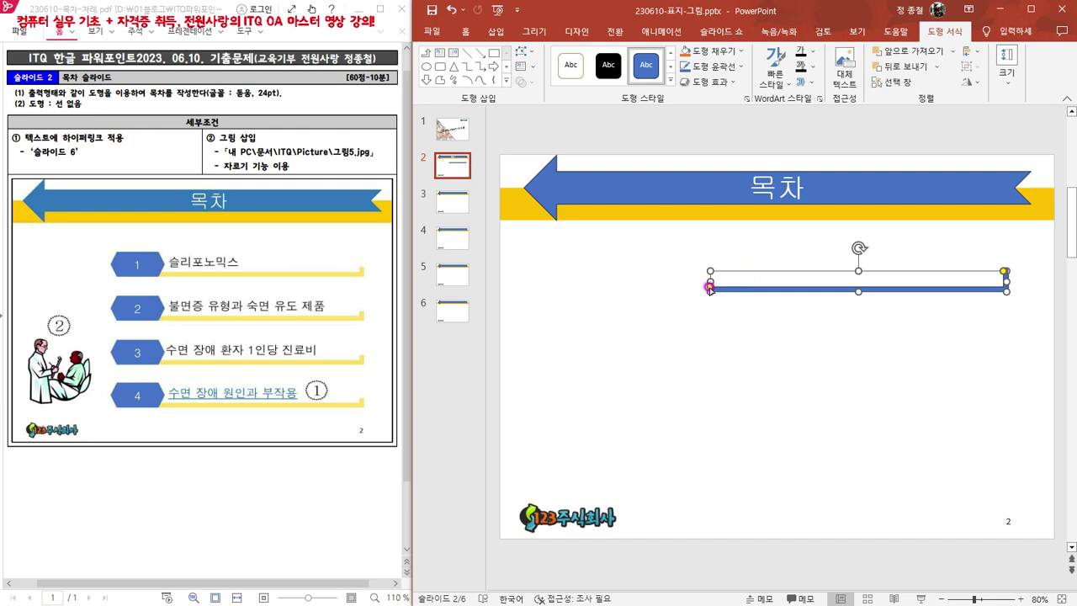
left_click_drag(709, 287, 710, 288)
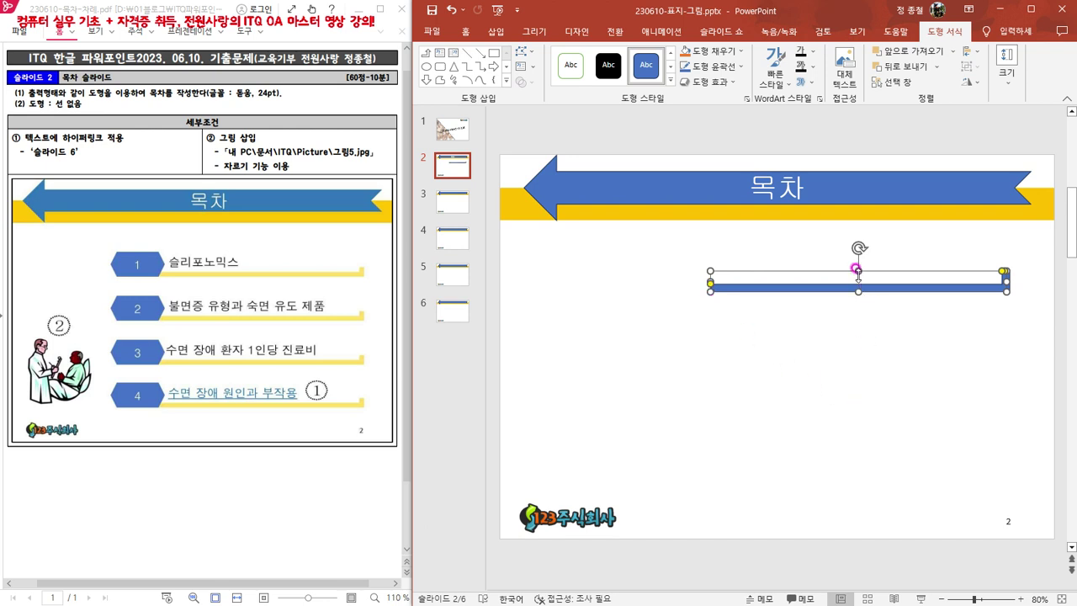
left_click_drag(859, 272, 856, 278)
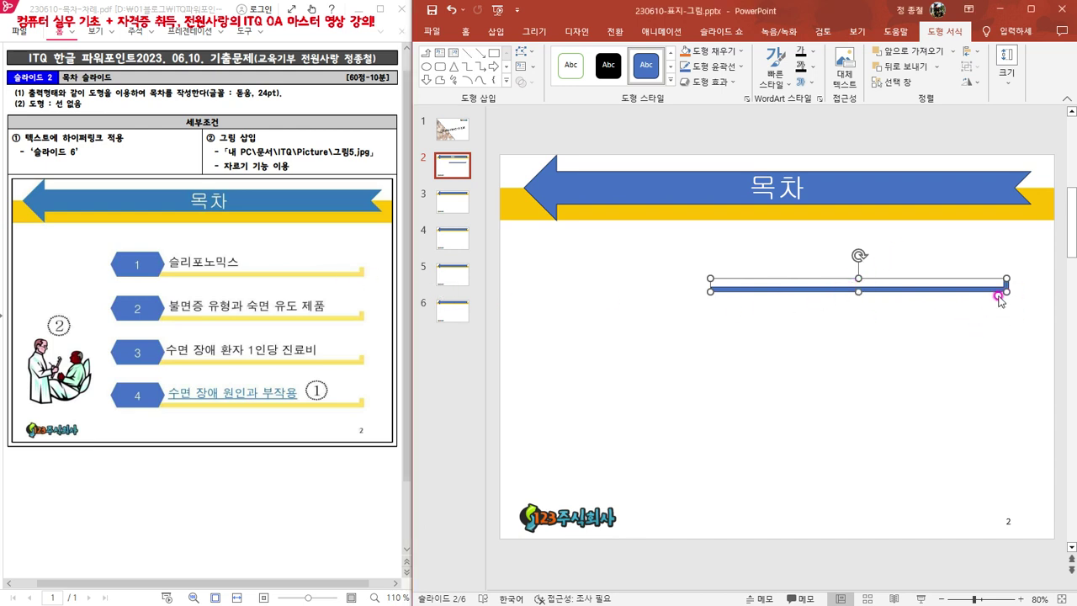
left_click(911, 329)
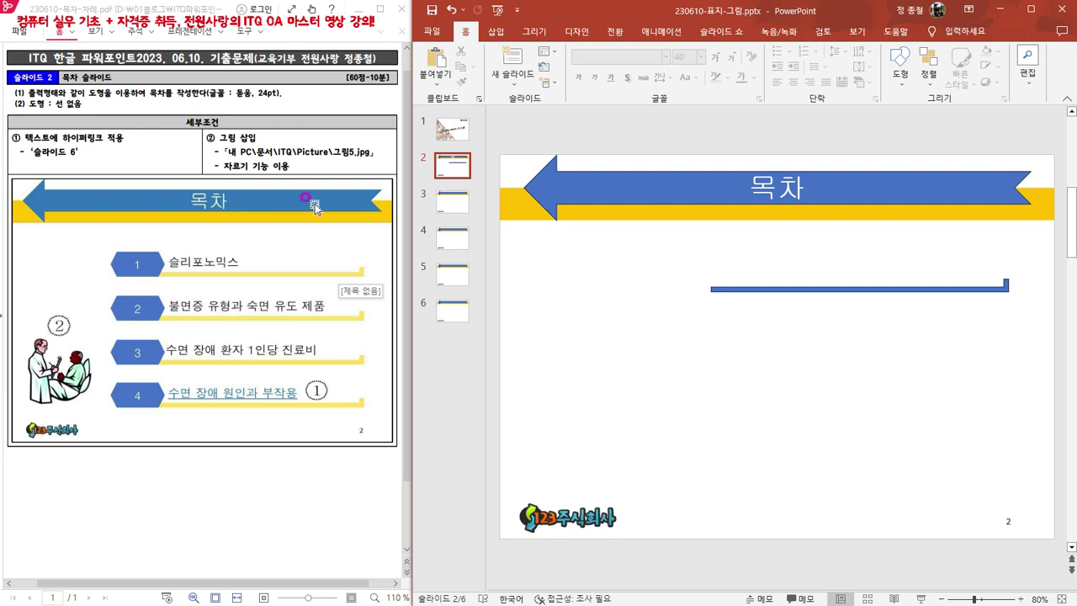
Step: Fill the bent bar with a light gold theme colour and remove its outline
left_click(836, 288)
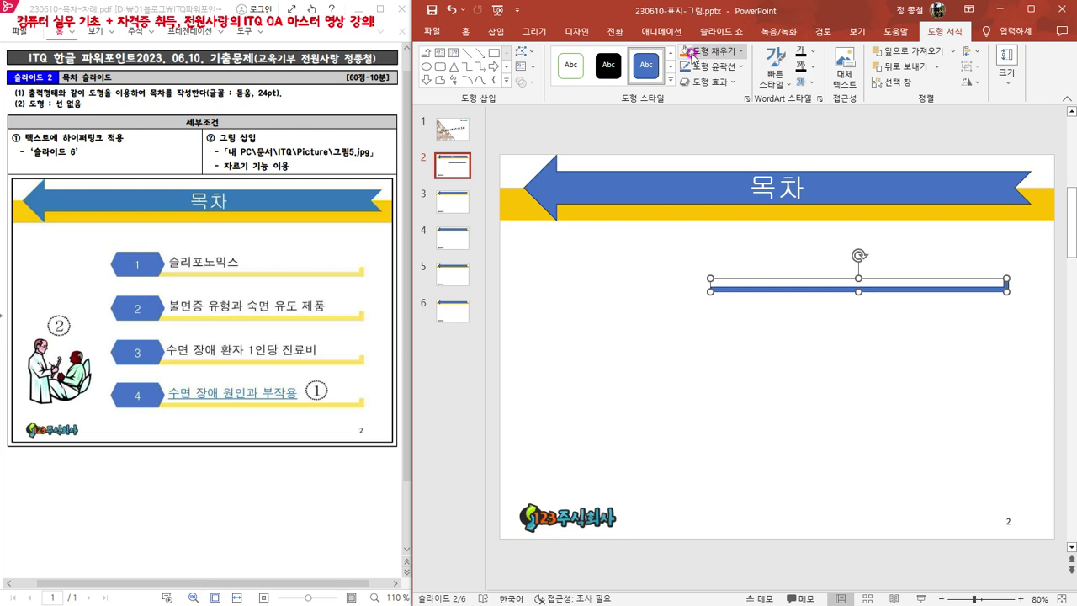
left_click(742, 52)
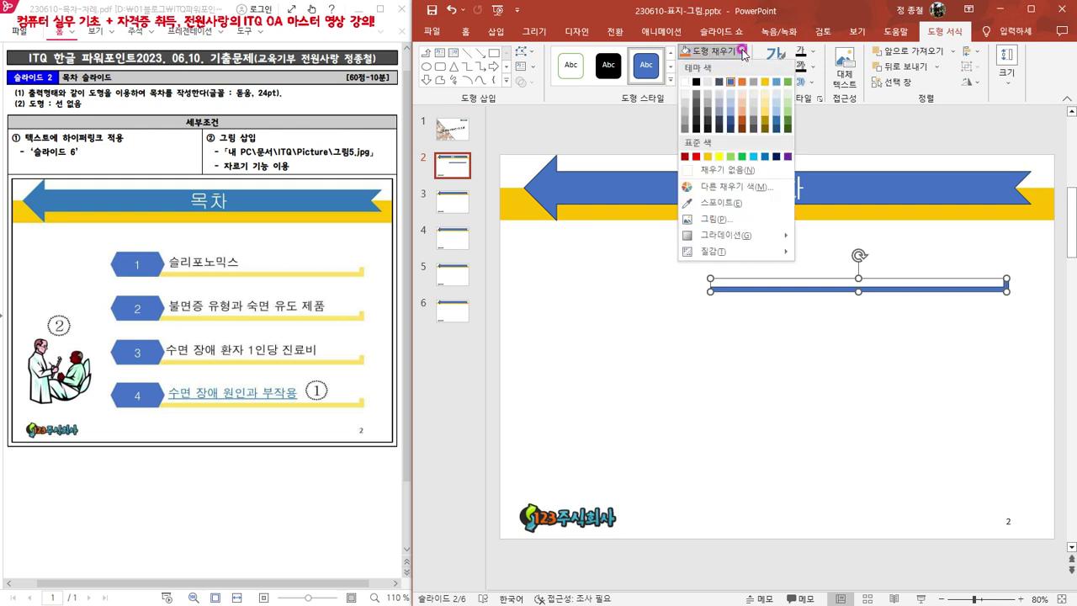
left_click(767, 101)
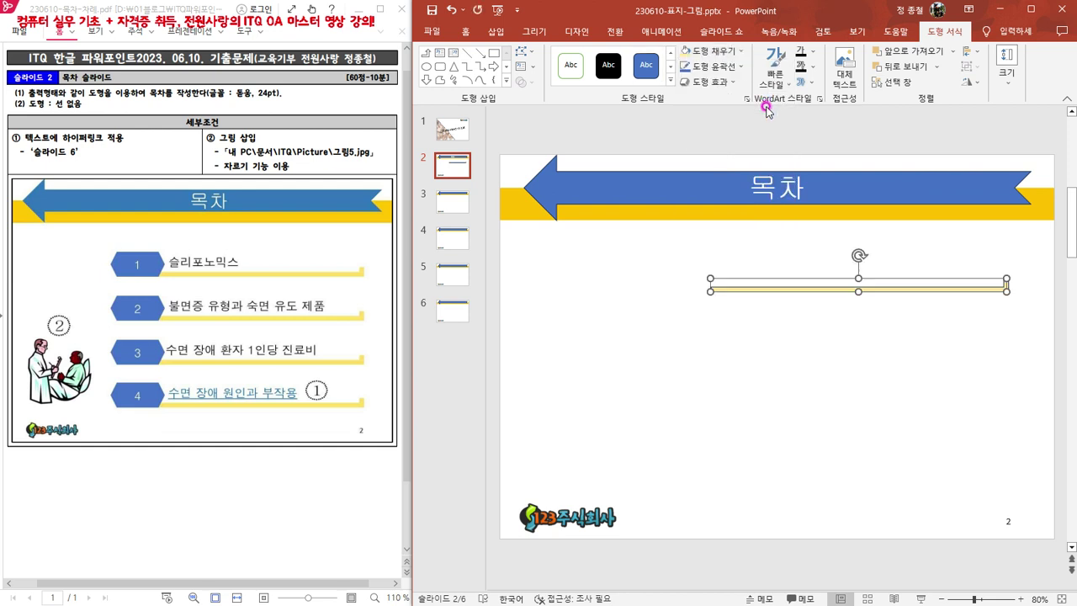
left_click(742, 67)
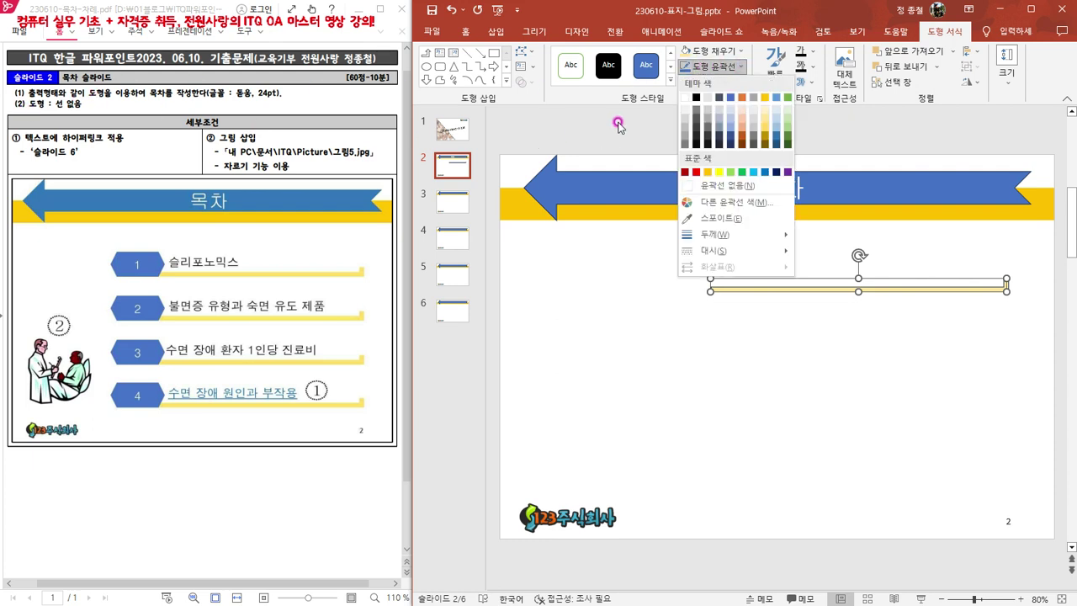
left_click(741, 187)
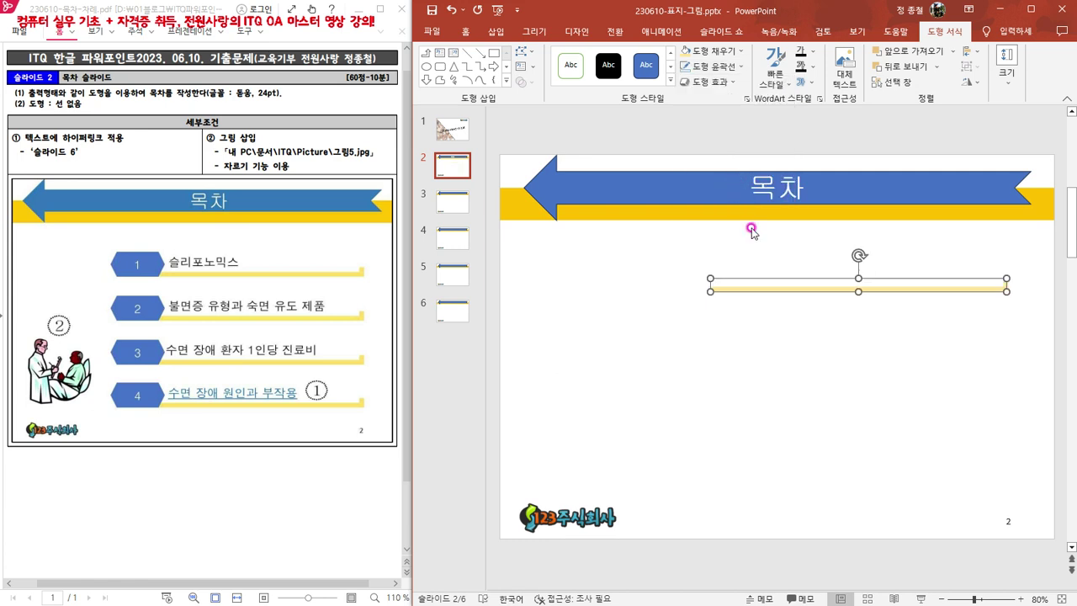
Step: Increase the height of the light gold bent bar so its upturned end is slightly taller and the bar thicker
left_click(821, 366)
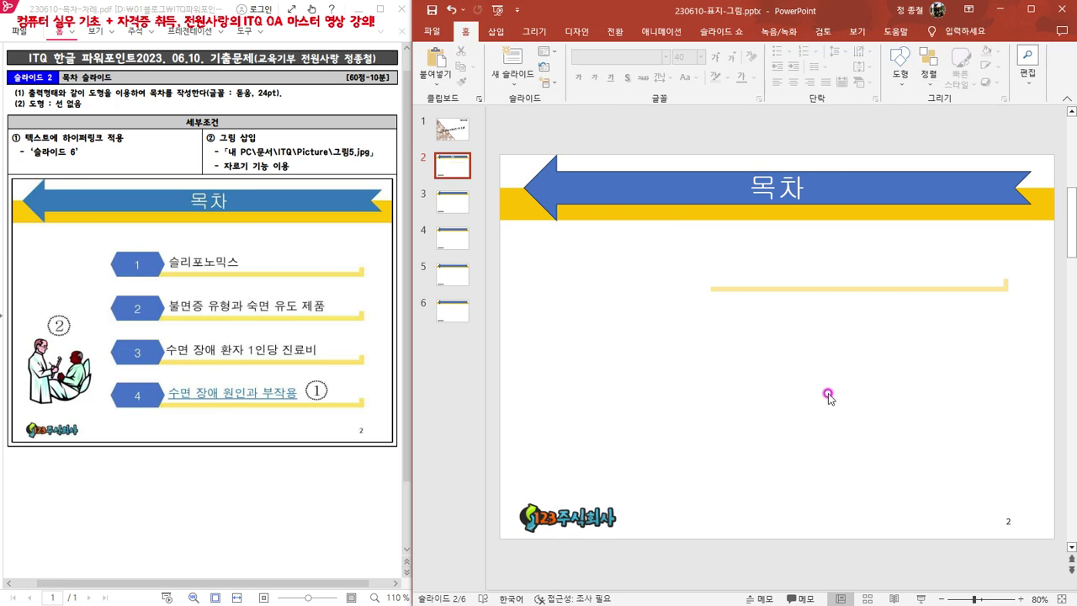
left_click(910, 285)
left_click(857, 271)
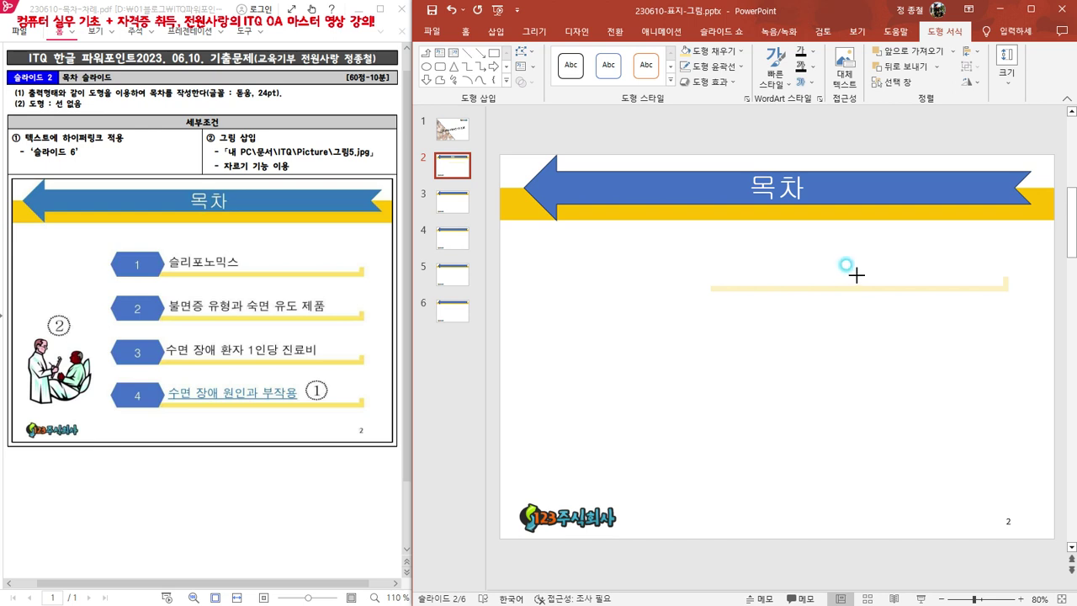
left_click(863, 287)
left_click(890, 318)
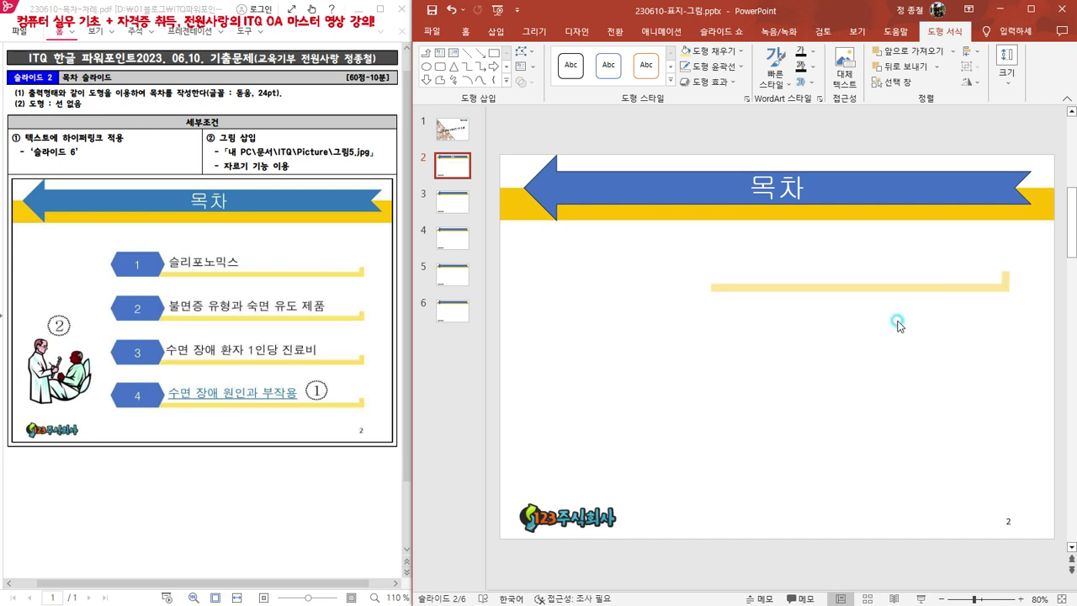
left_click(874, 282)
left_click(873, 284)
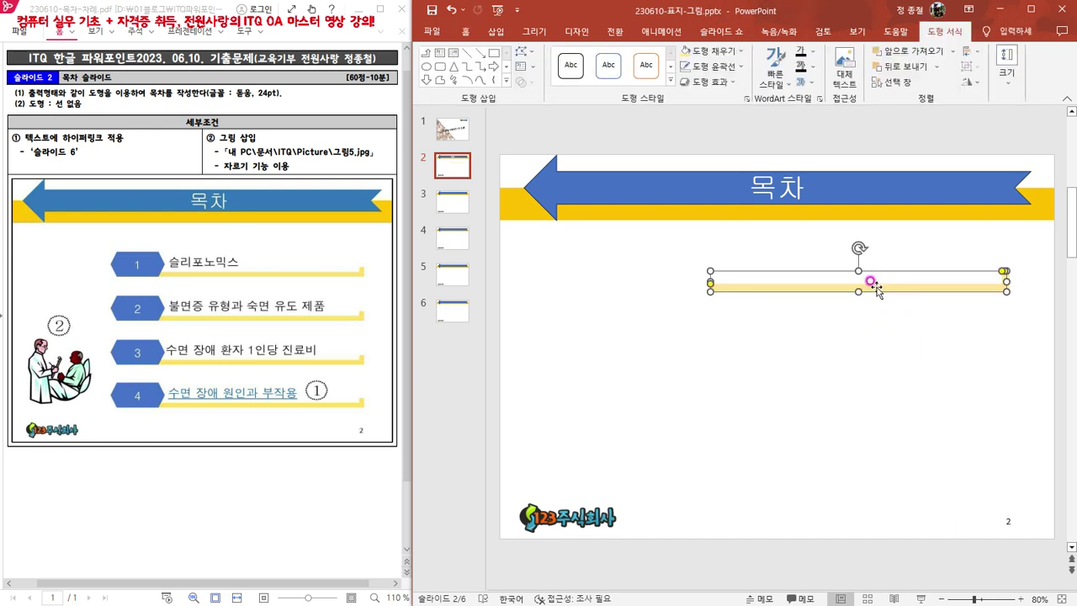
left_click_drag(859, 266, 858, 268)
left_click(872, 327)
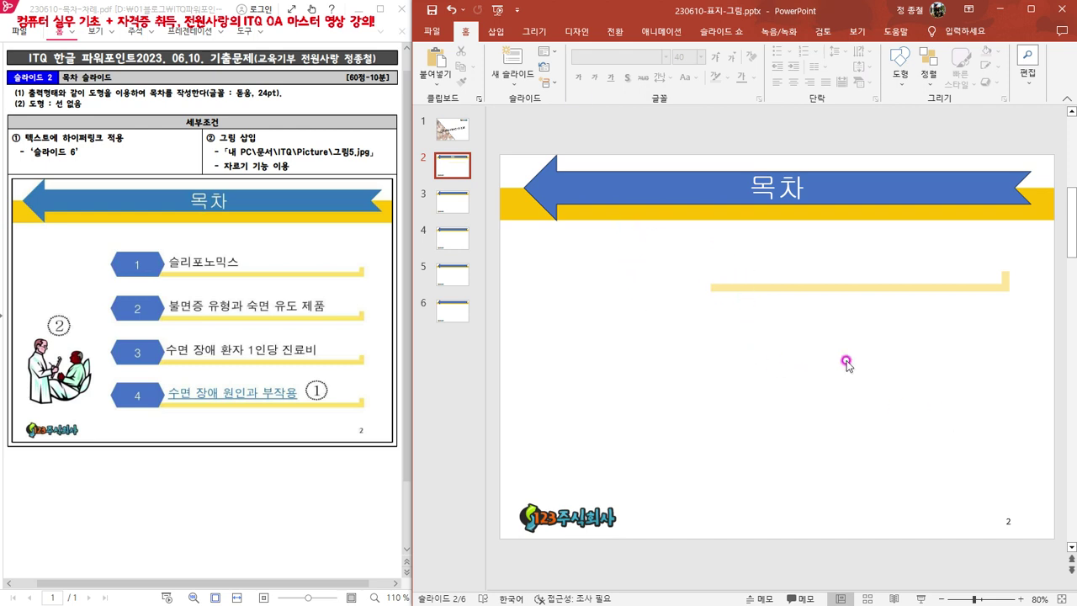
Step: Draw a wide blue hexagon overlapping the start of the gold bar, with its lower edge aligned to the bar's
left_click(495, 31)
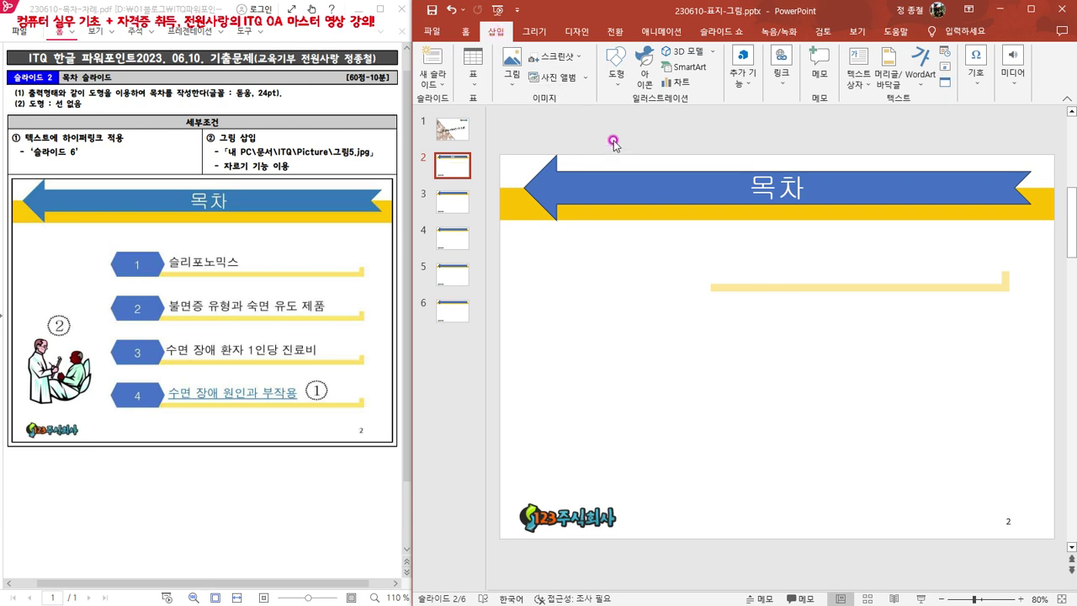
left_click(616, 85)
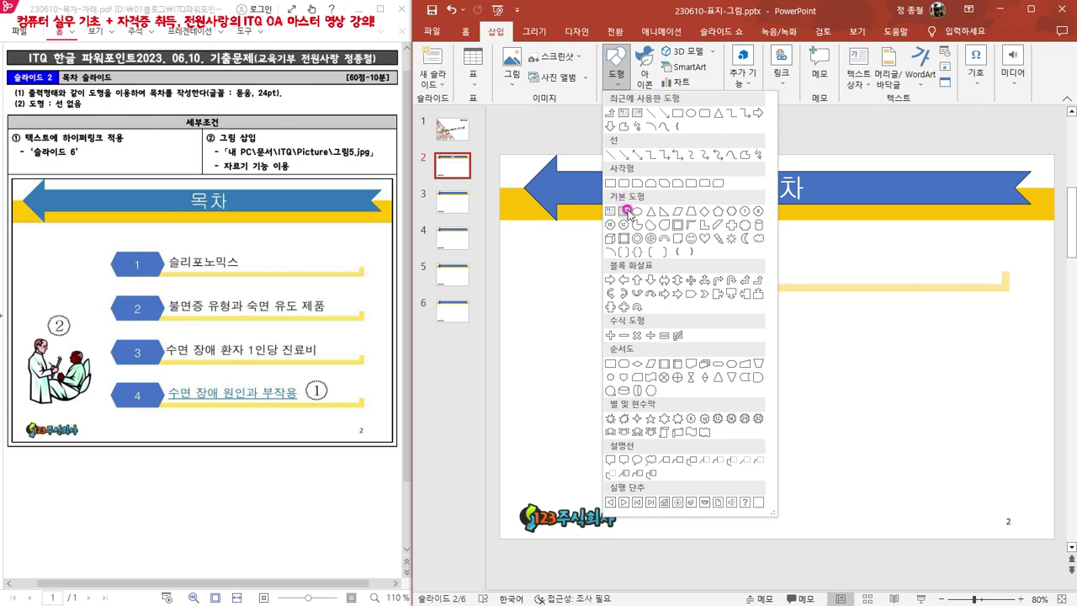
left_click(731, 214)
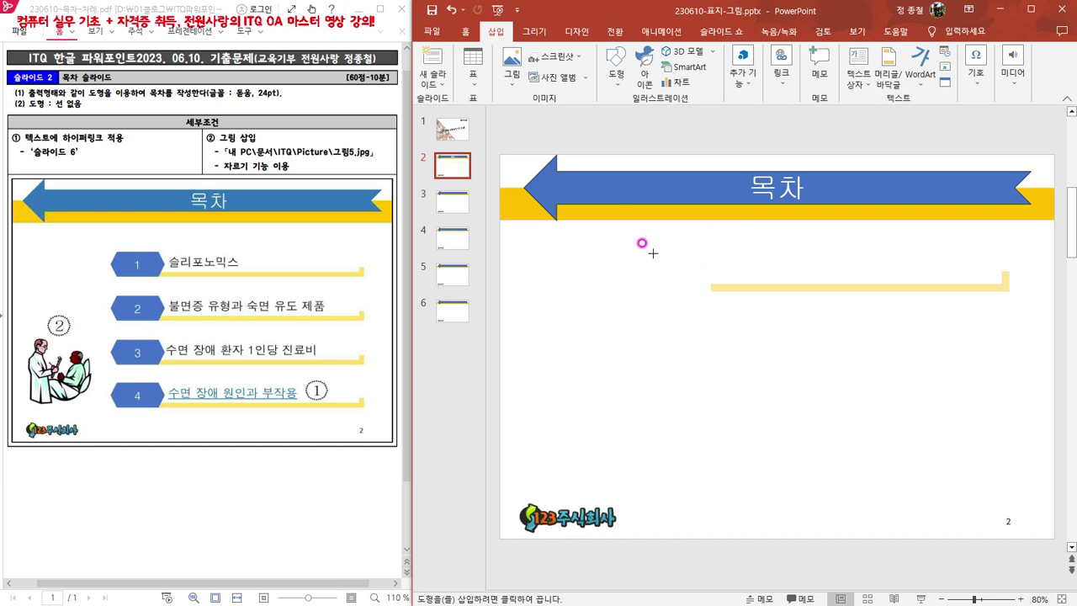
left_click_drag(653, 253, 748, 287)
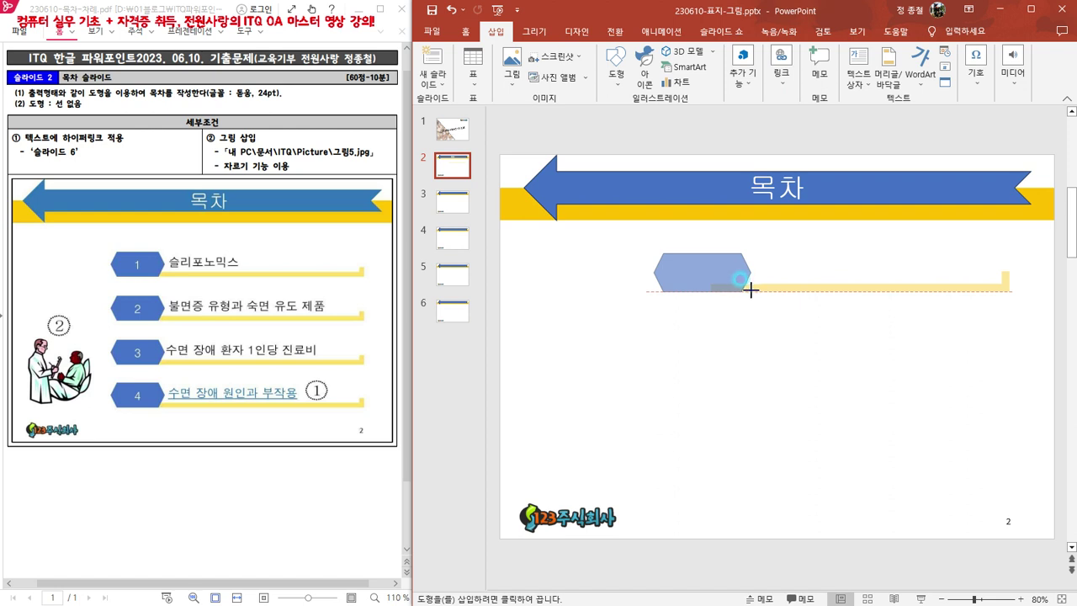
left_click_drag(745, 290, 745, 292)
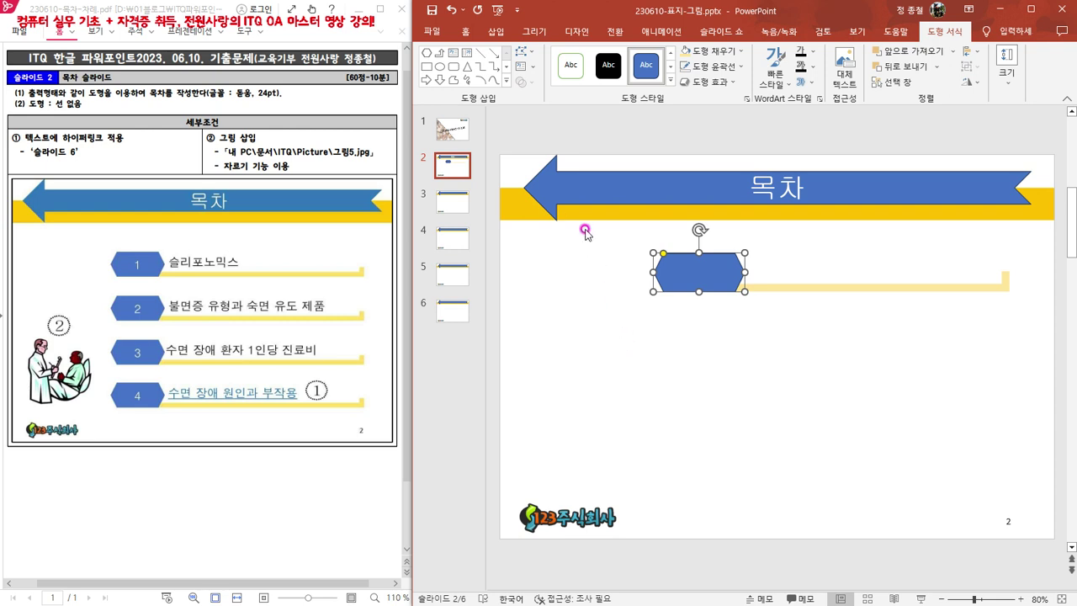
Step: Set the hexagon's text font to 돋움 at 24 pt
left_click(469, 35)
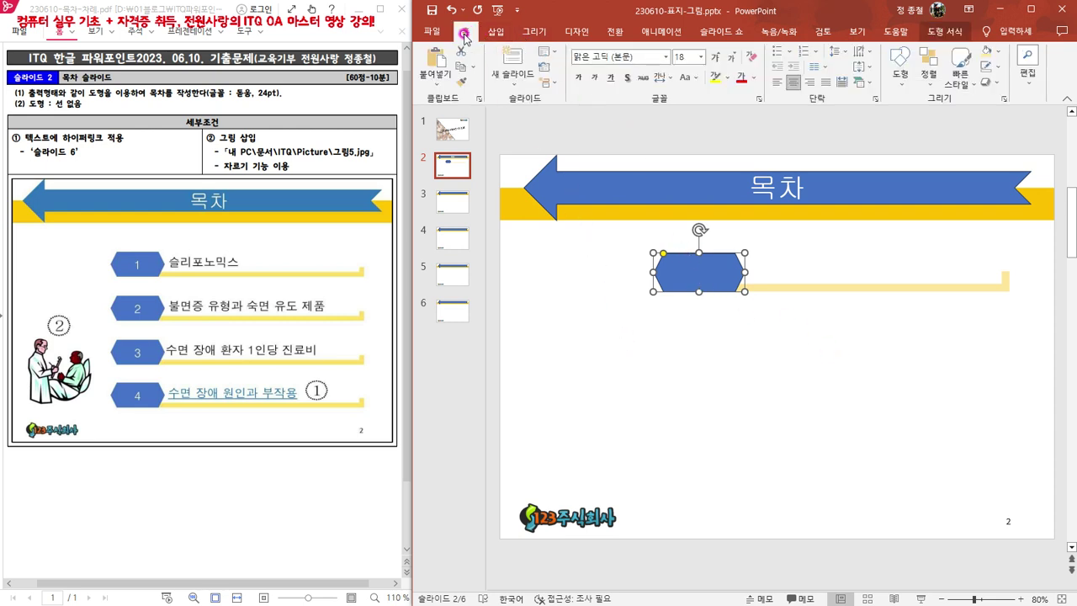
left_click(639, 56)
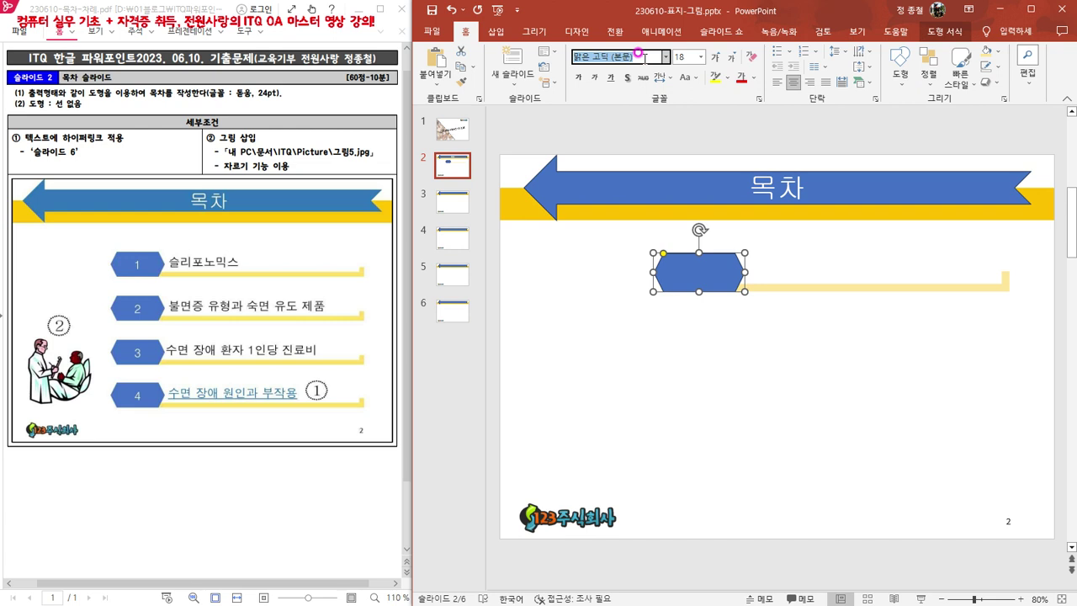
type("돋움")
key("Return")
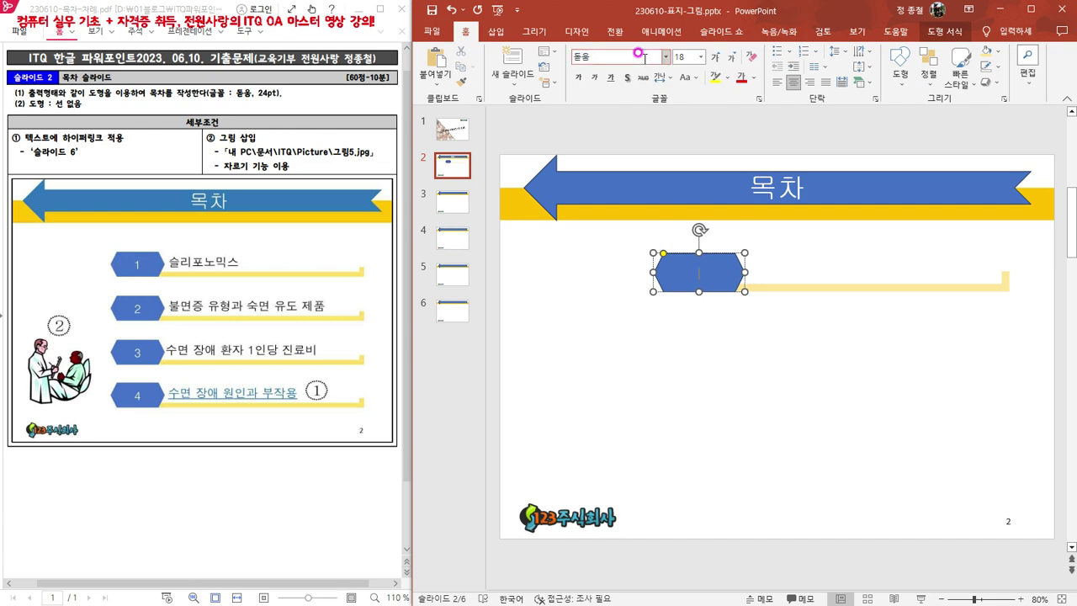
left_click(684, 55)
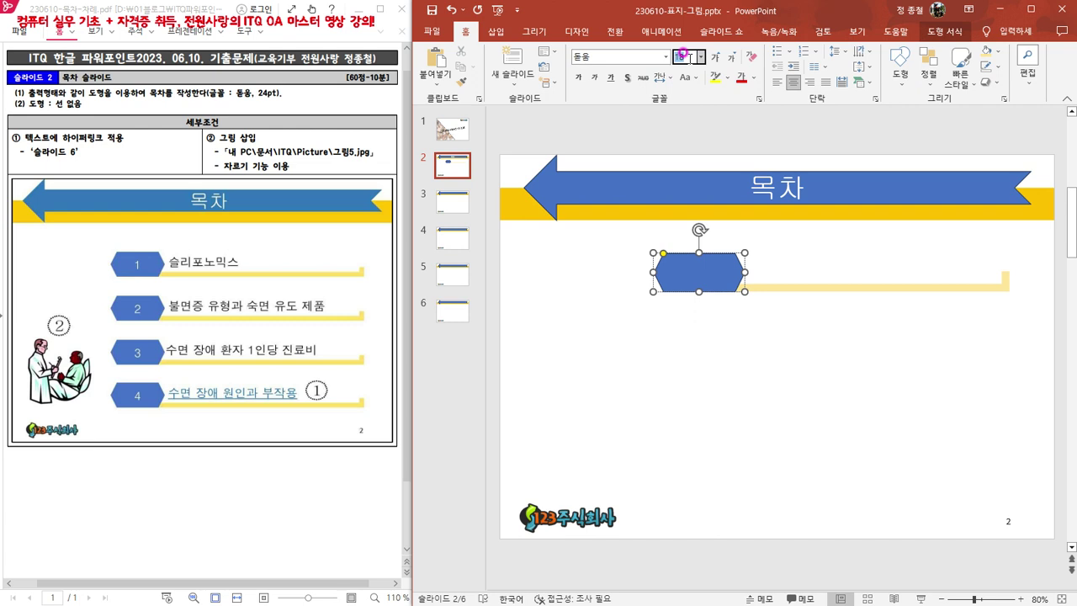
key("Return")
Step: Make the hexagon's text colour white and enter the number 1 in it
left_click(758, 79)
left_click(741, 112)
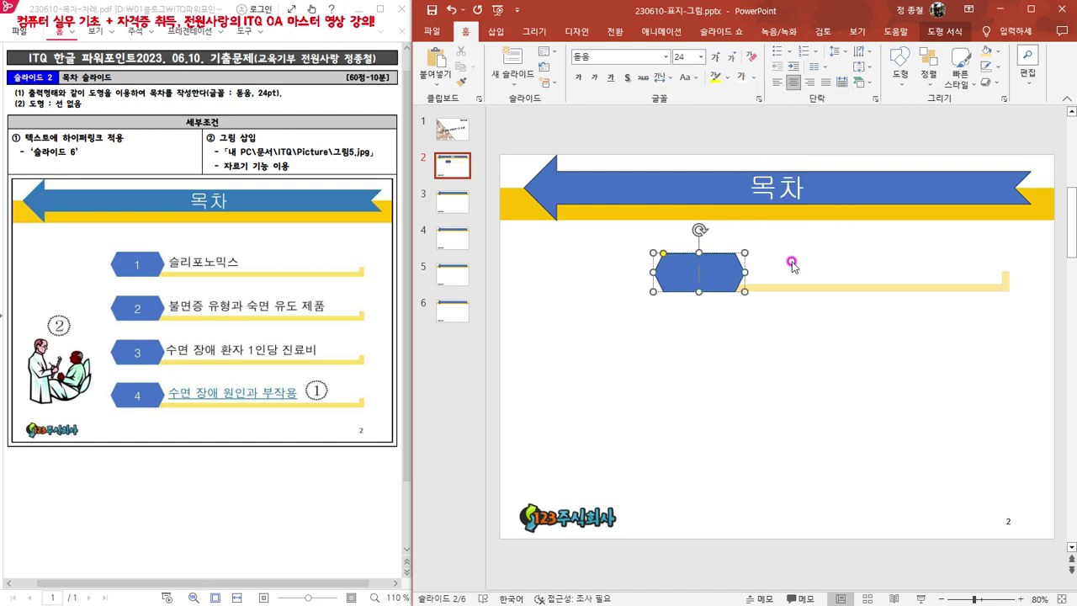
type("1")
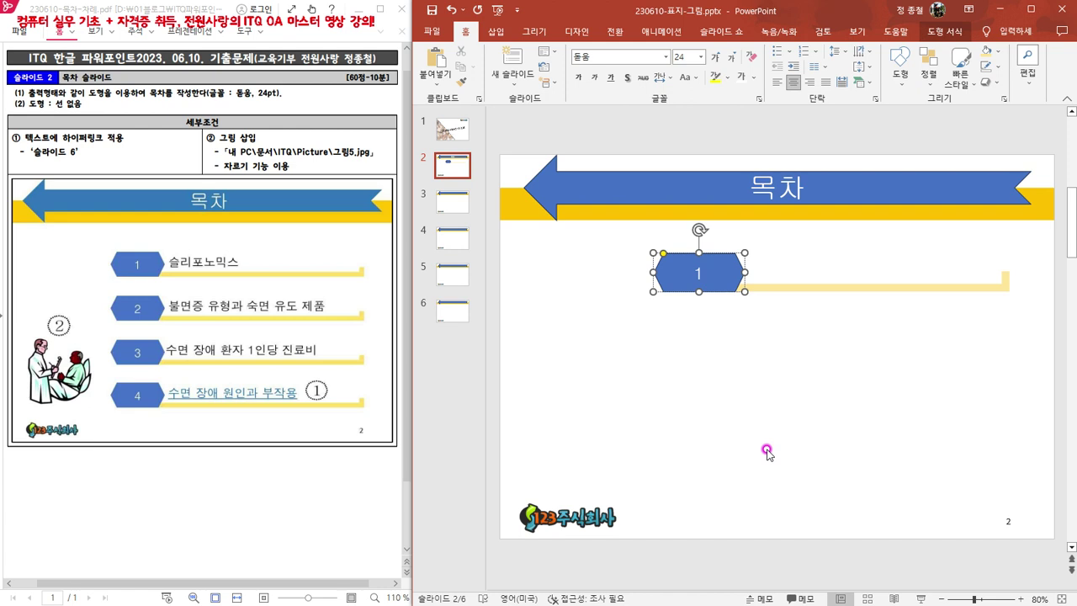
left_click(761, 381)
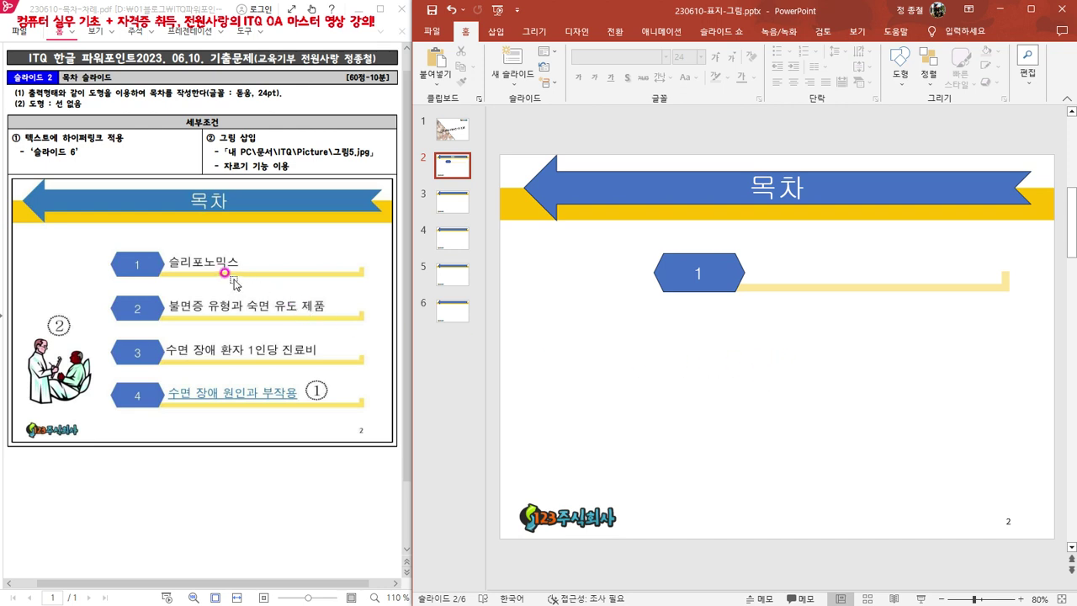
Step: Remove the outline from the hexagon numbered 1
left_click(699, 283)
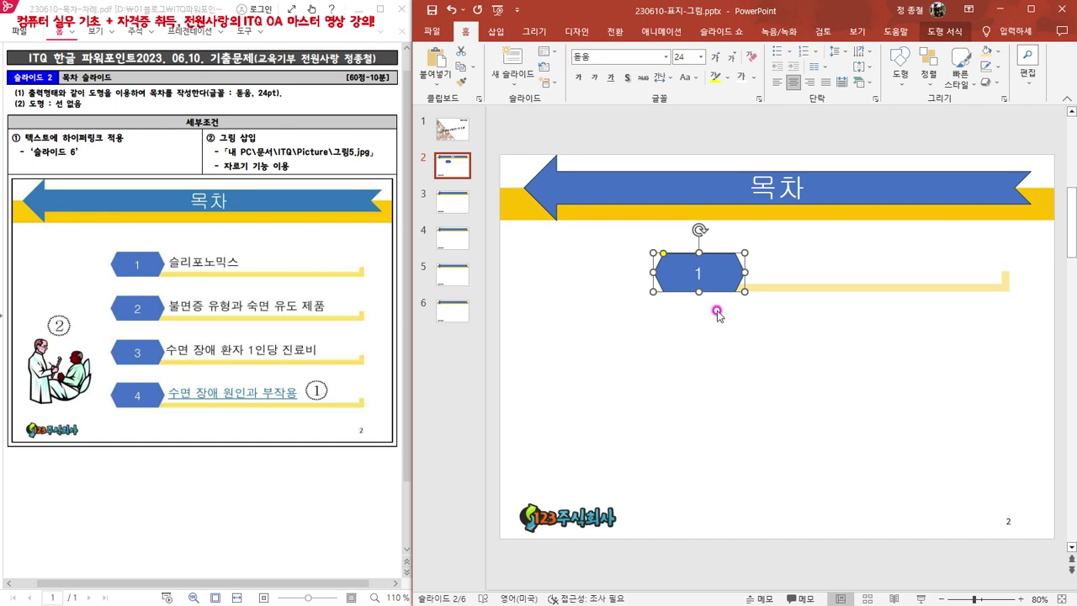
left_click(949, 31)
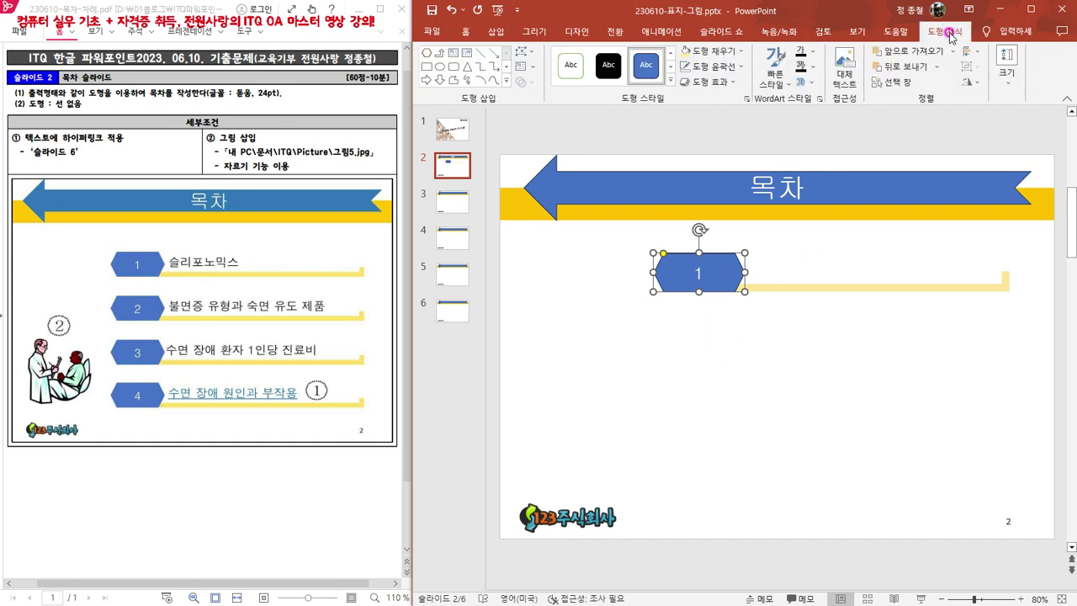
left_click(738, 67)
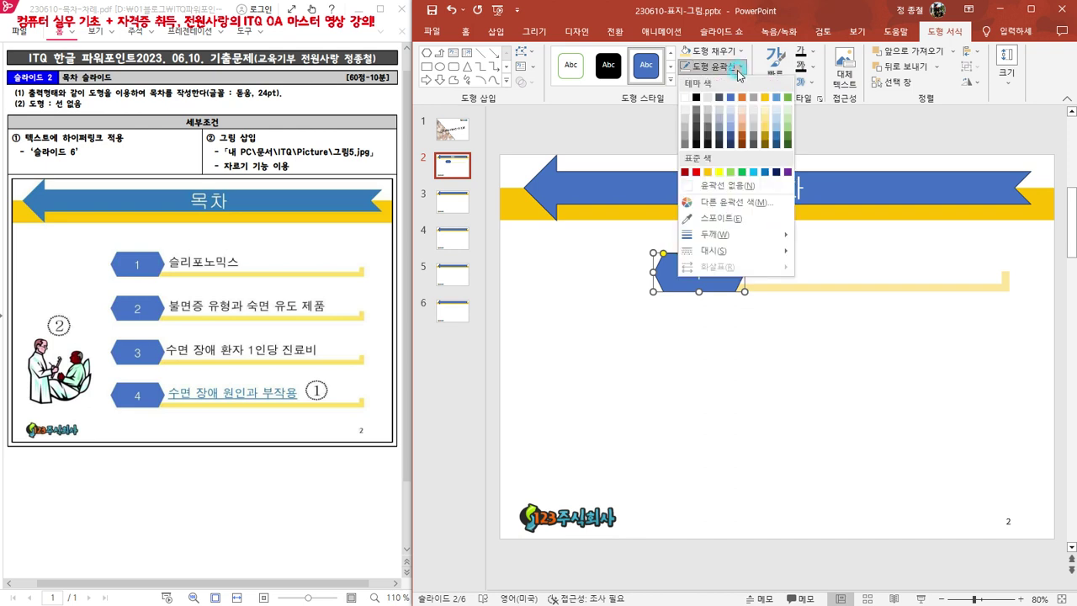
left_click(712, 187)
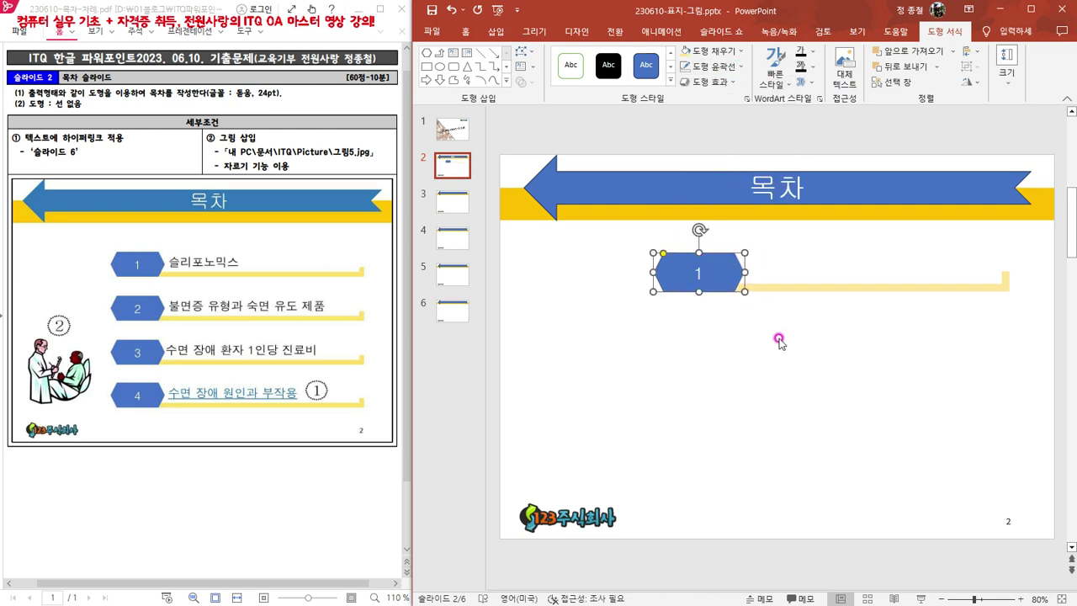
left_click(727, 325)
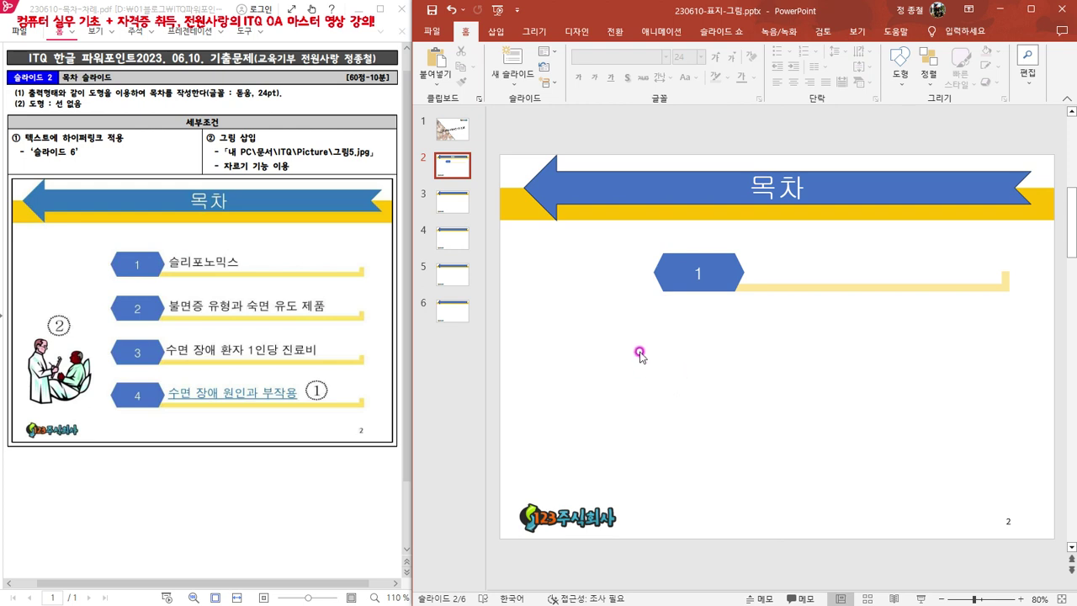
left_click(496, 31)
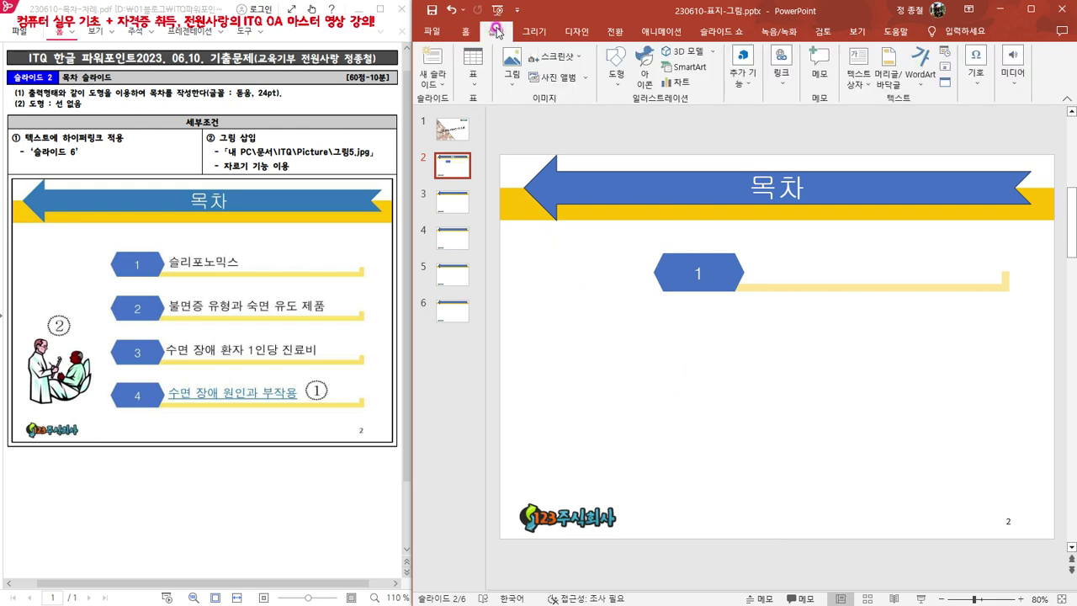
left_click(616, 88)
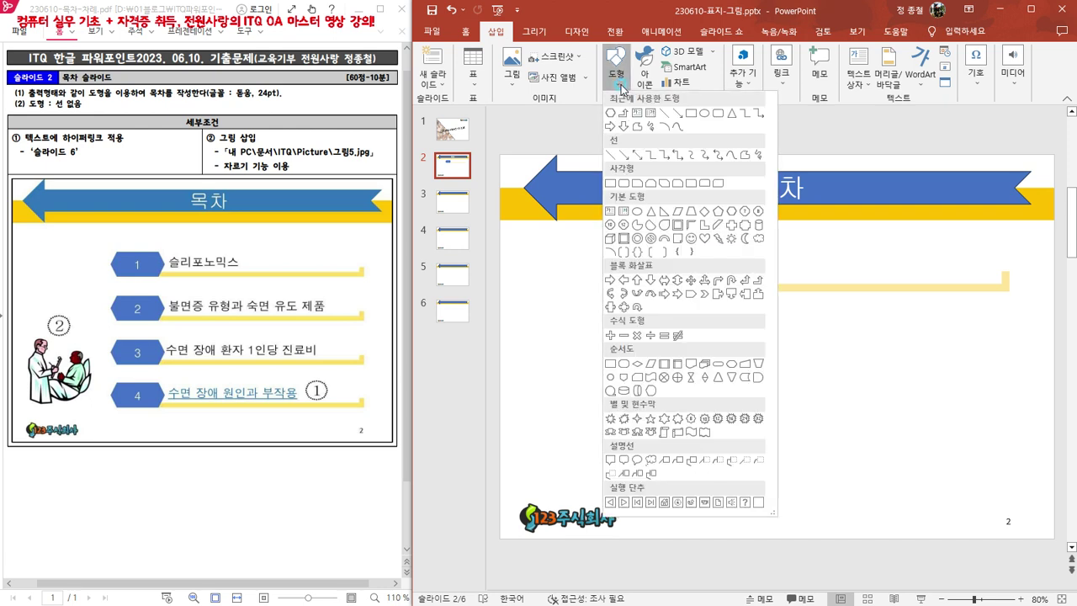
left_click(610, 212)
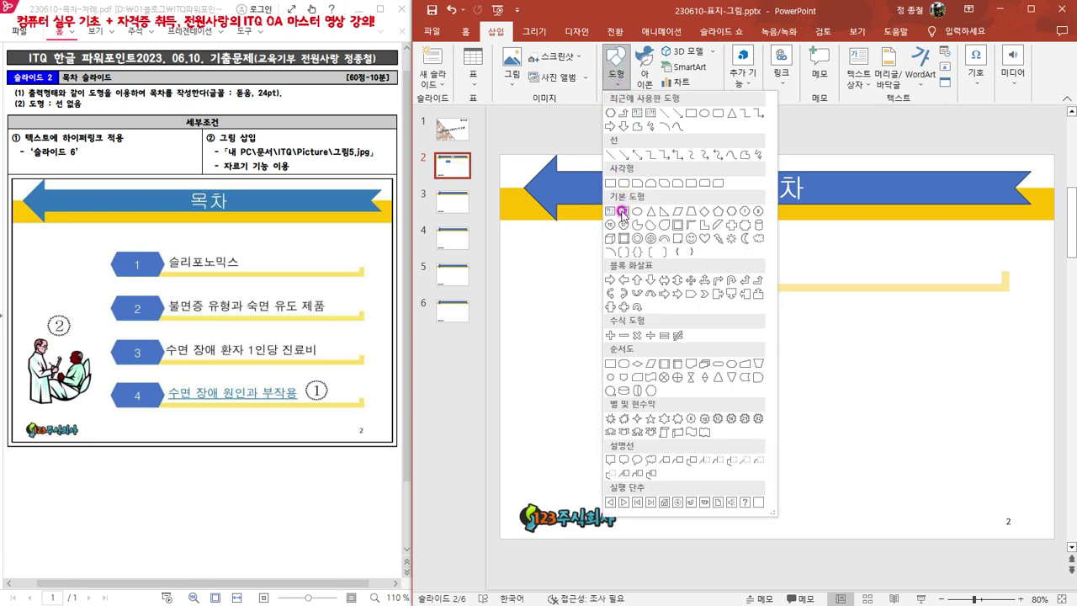
left_click(572, 8)
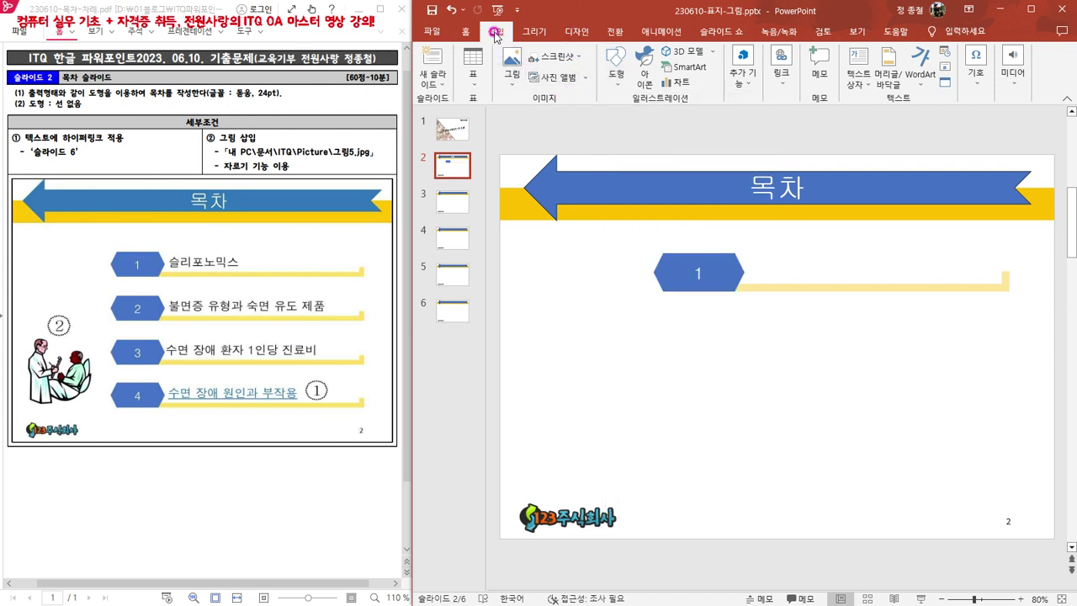
Step: Draw a horizontal text box just above the gold bar, spanning from beside the hexagon to the bar's upturned end
left_click(867, 85)
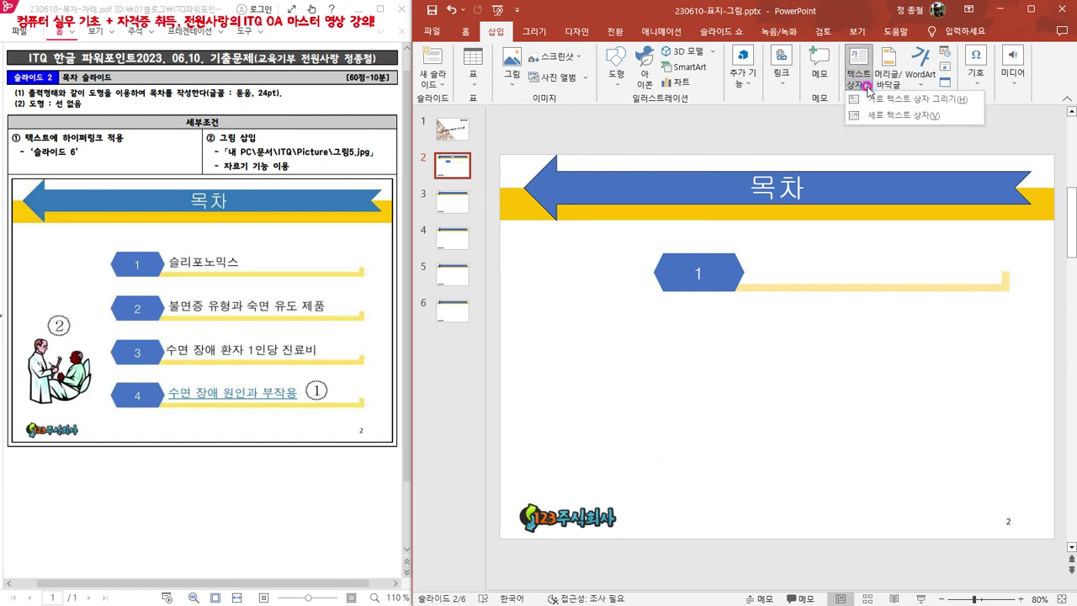
left_click(911, 100)
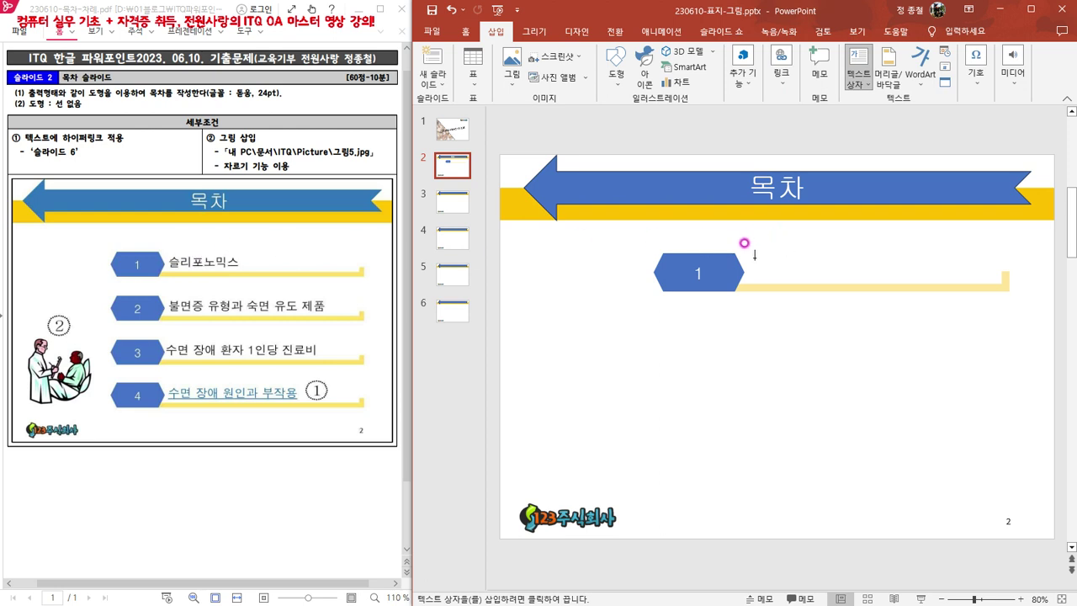
left_click_drag(752, 257, 999, 283)
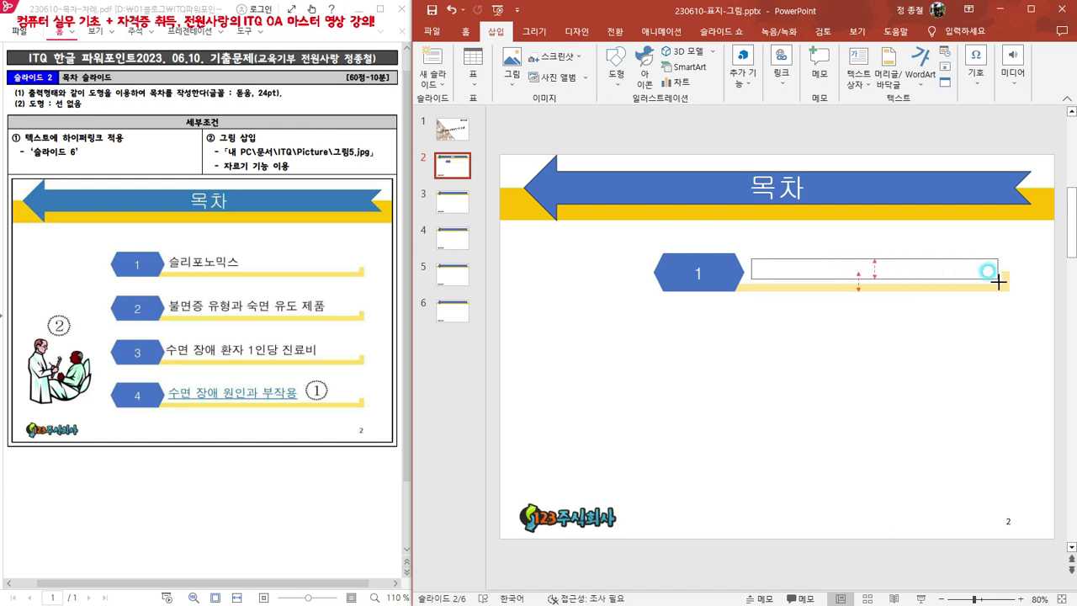
left_click_drag(999, 282, 998, 282)
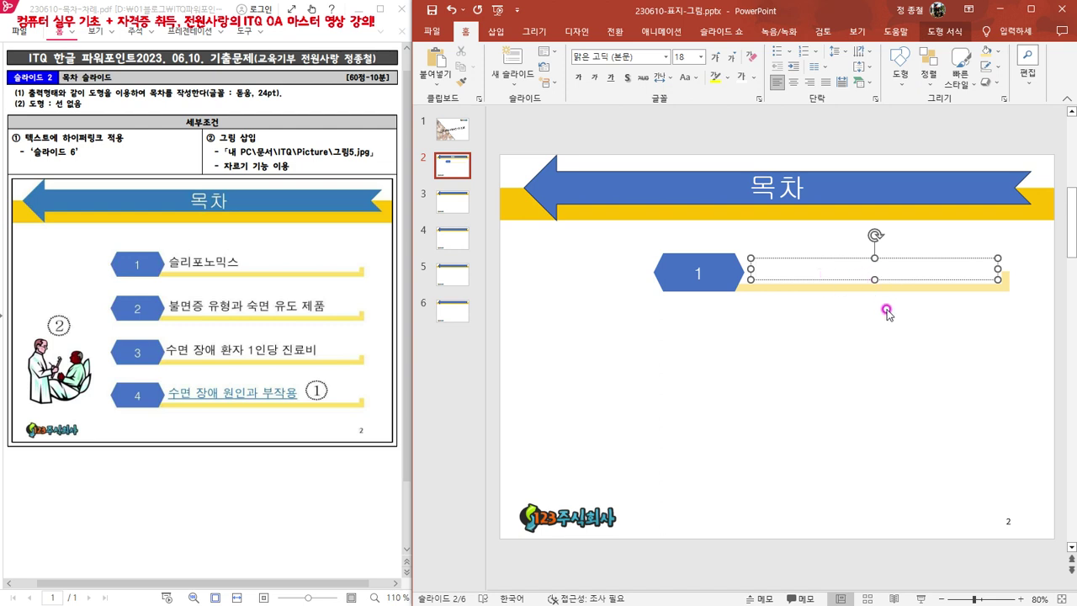
Step: Set the empty text box's font to 돋움 at 24 pt
left_click(785, 256)
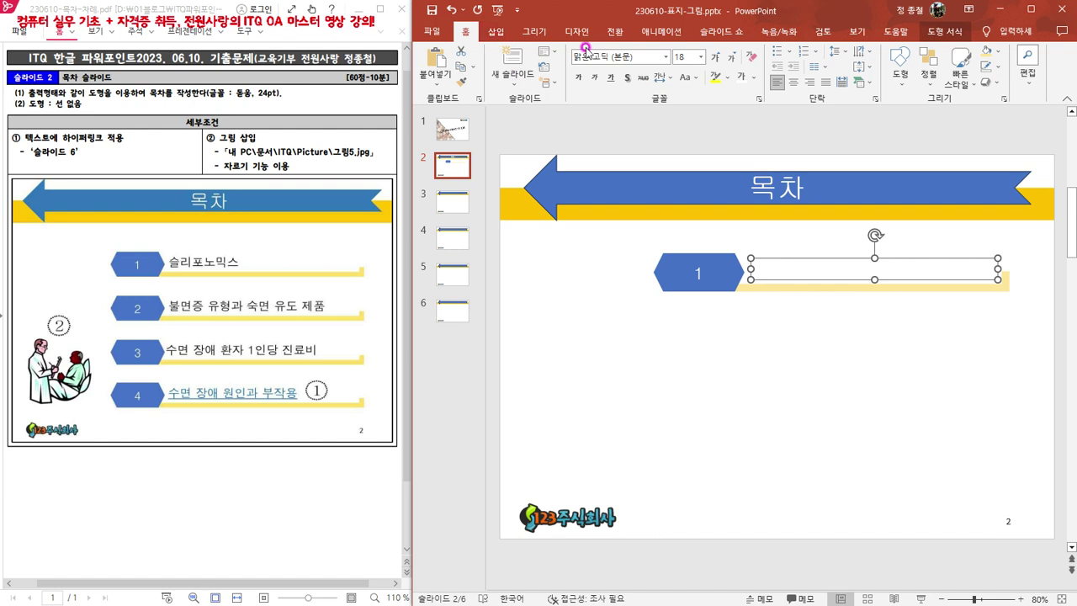
left_click(642, 56)
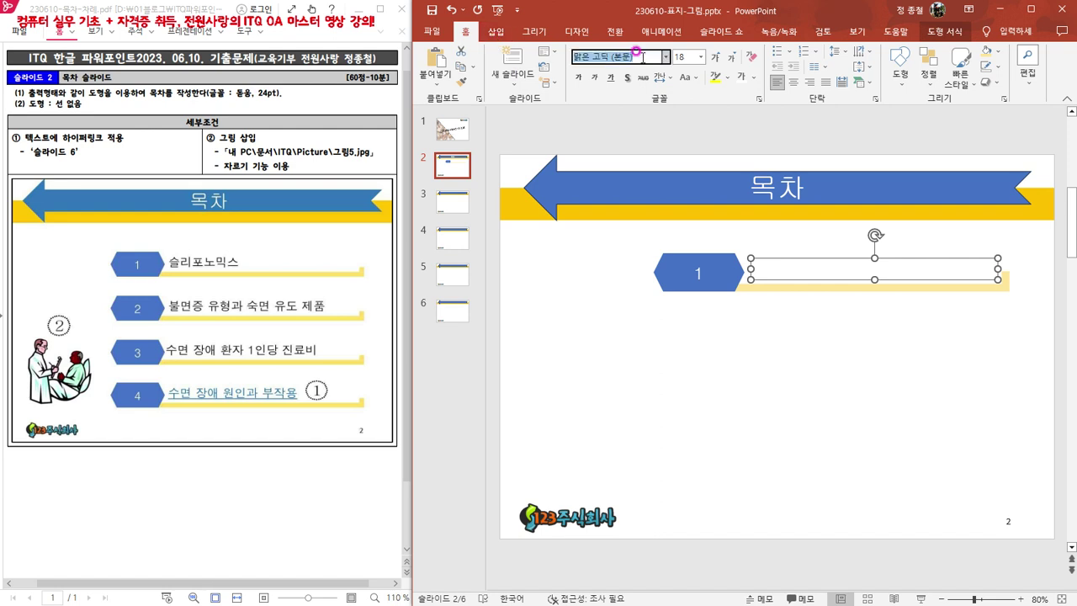
type("돋움")
key("Return")
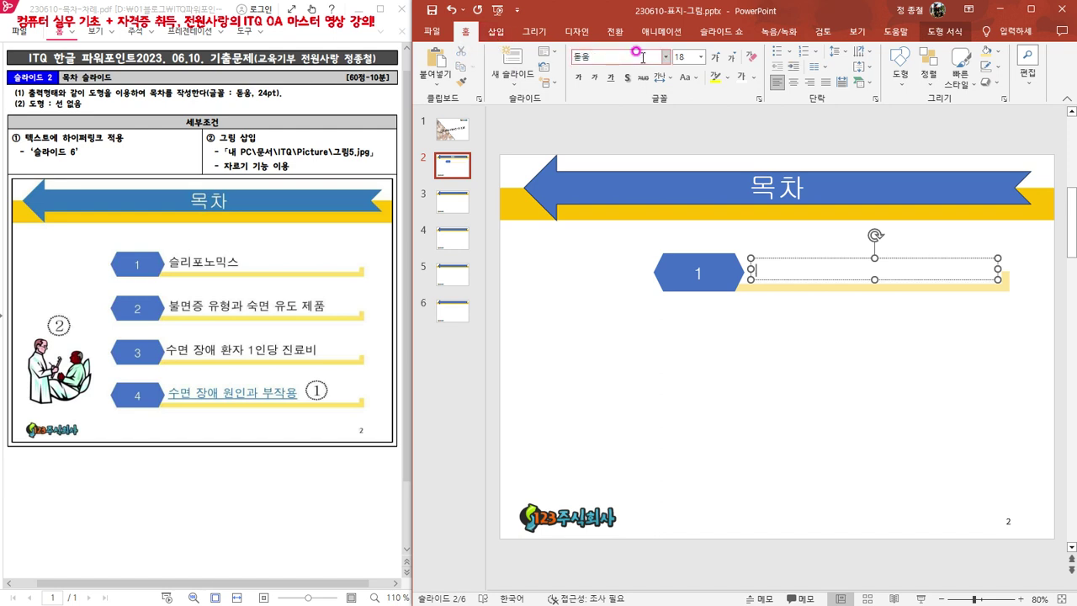
left_click(681, 56)
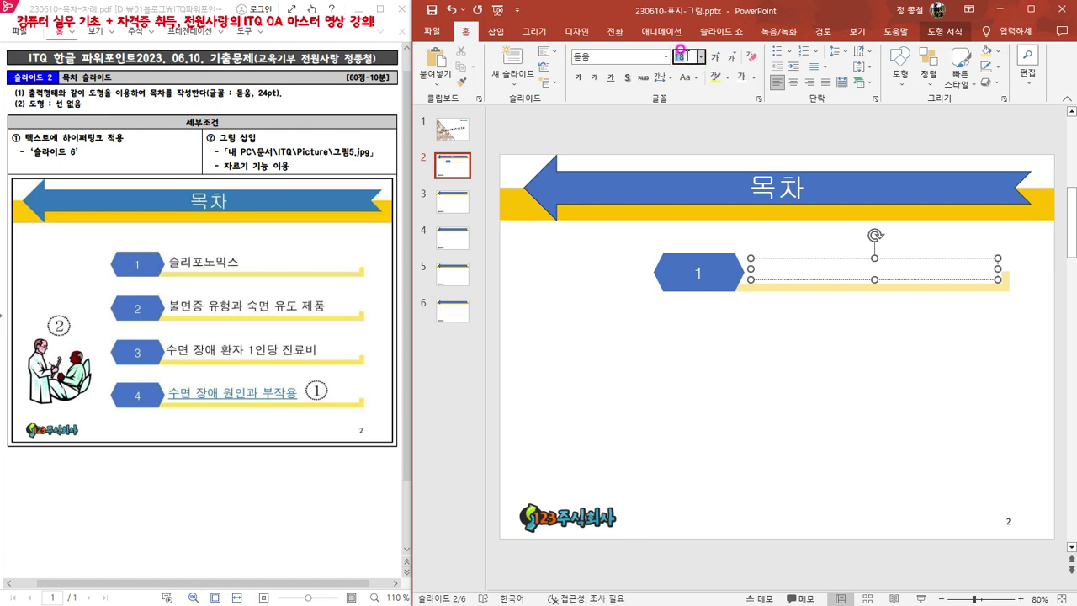
type("24")
key("Return")
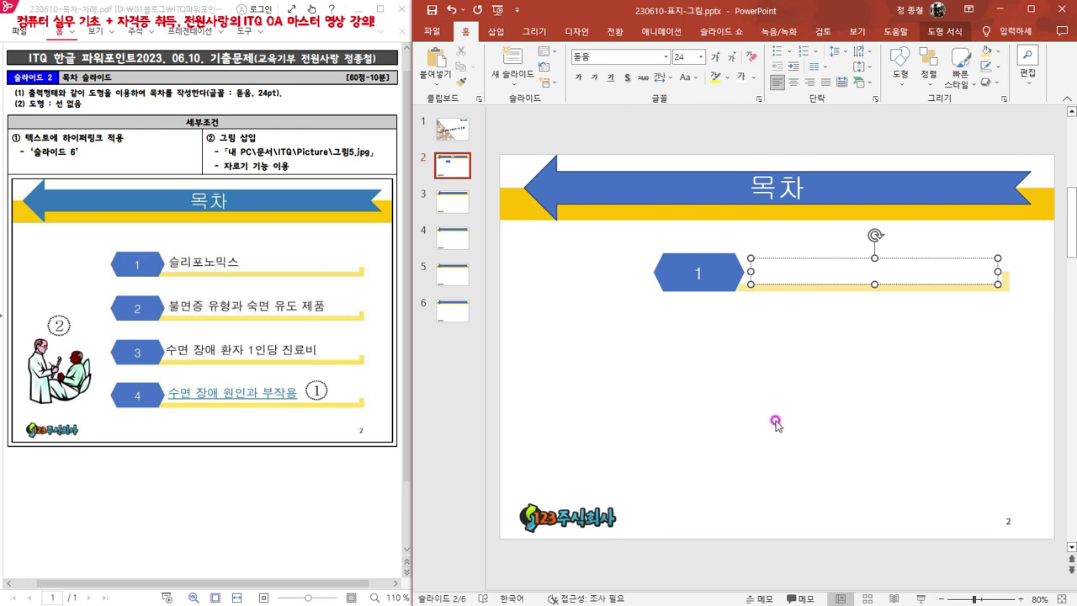
Step: Enter 슬리포노믹스 in the empty text box beside the hexagon numbered 1
type("ㅅ")
type("ㄹ")
type("포노믹스")
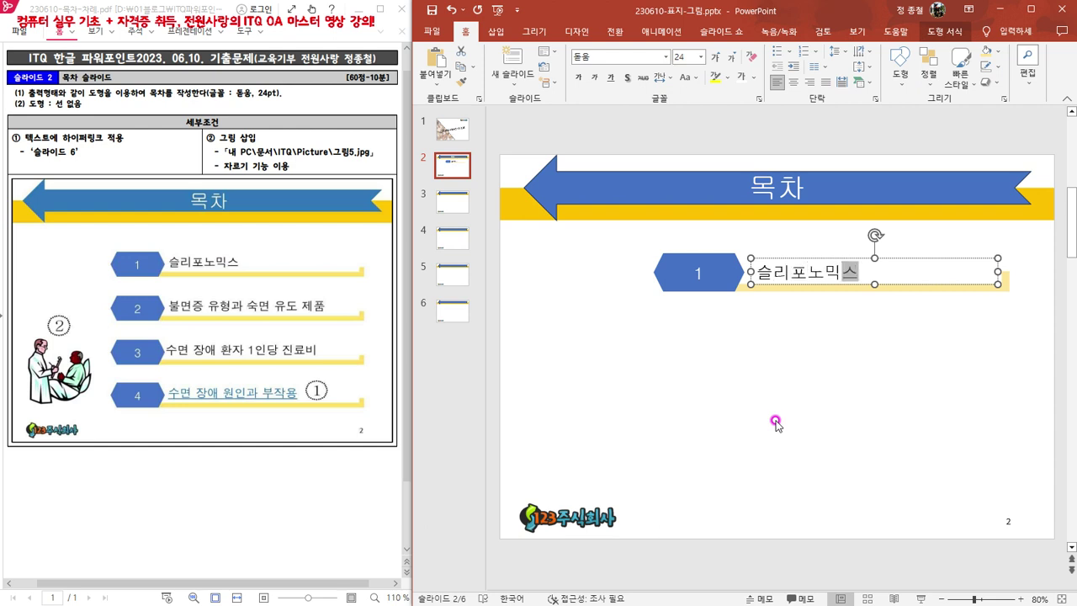
left_click(789, 326)
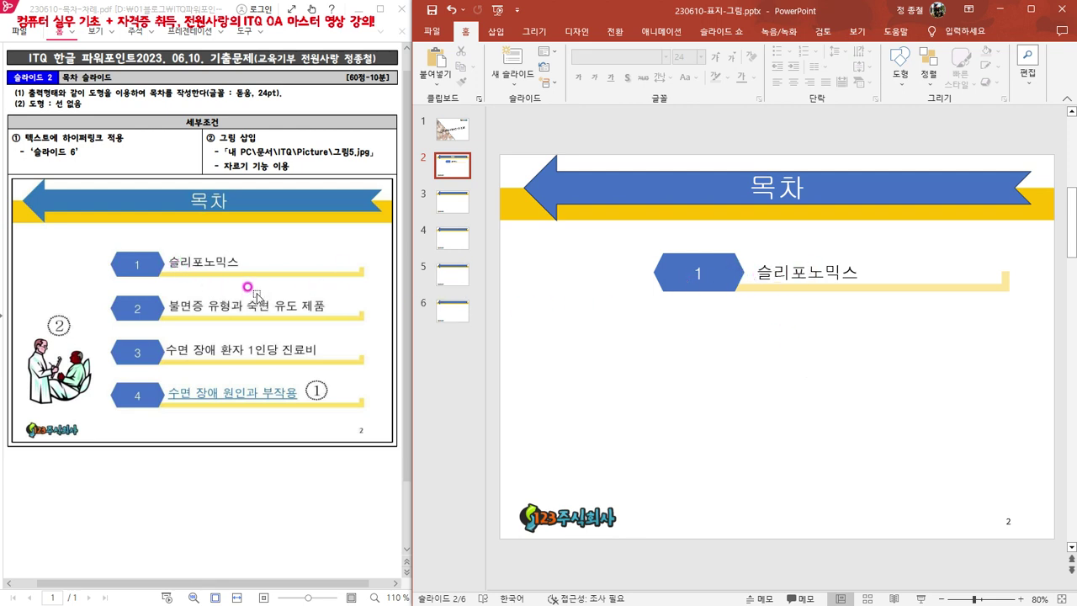
Step: Nudge the 슬리포노믹스 text box slightly up and left until it meets the hexagon's edge
left_click(805, 269)
left_click(804, 258)
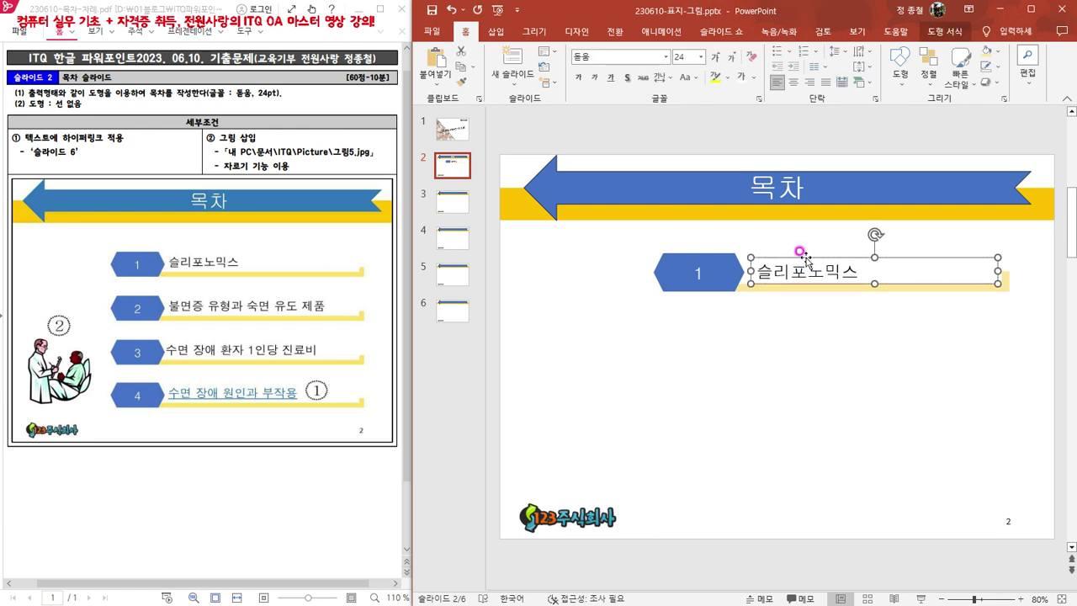
key("Up")
key("Left")
key("Left")
key("Left")
key("Left")
key("Left")
key("Left")
key("Left")
key("Left")
key("Left")
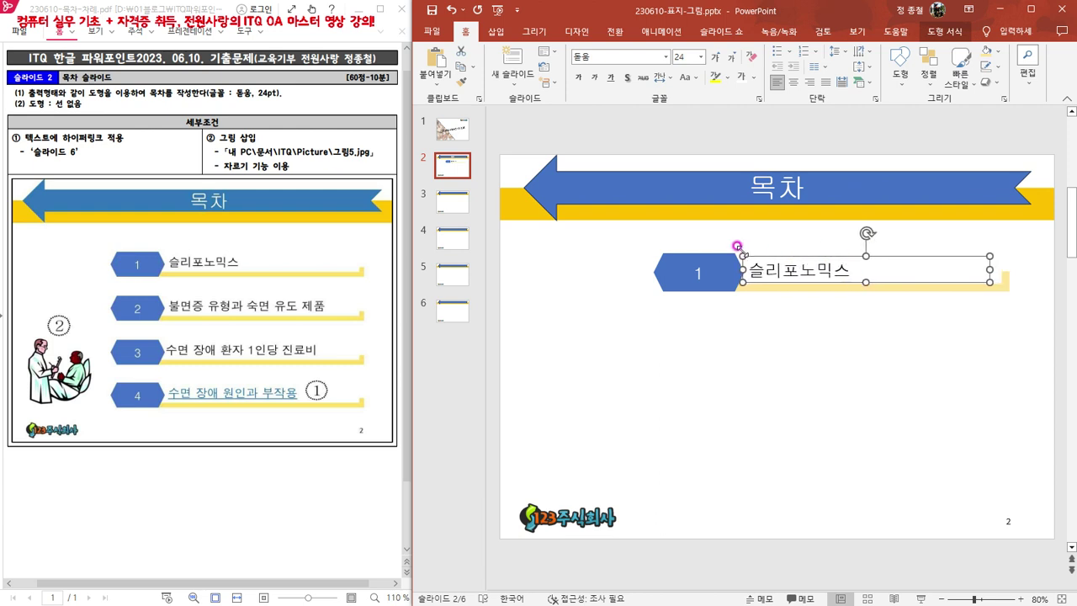
Step: Widen the 슬리포노믹스 text box rightwards so it reaches close to the gold bar's upturned end
left_click_drag(989, 268, 996, 267)
left_click_drag(998, 267, 998, 268)
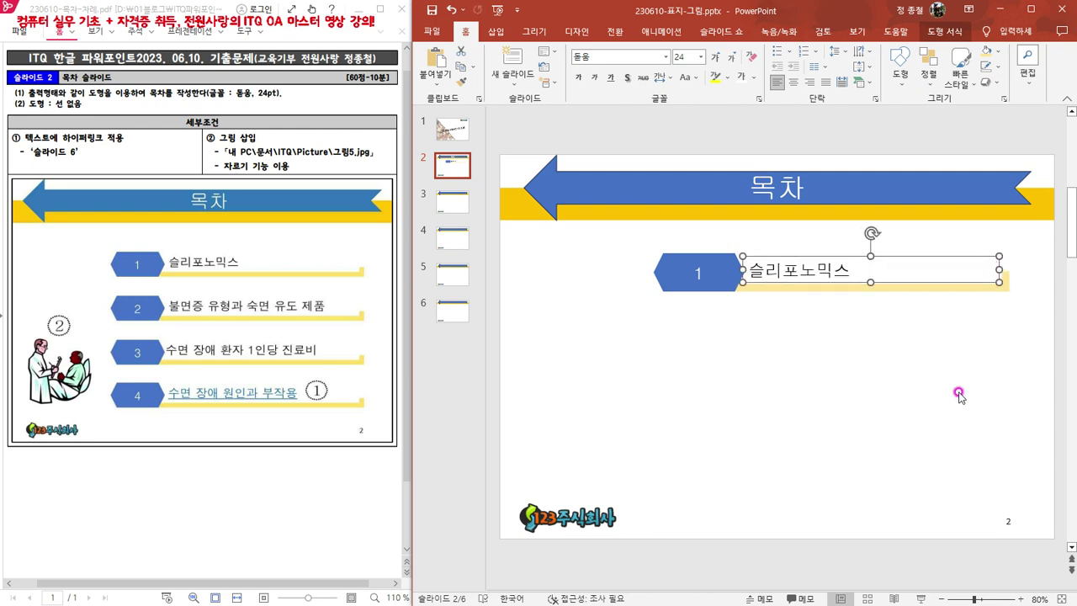
left_click(852, 355)
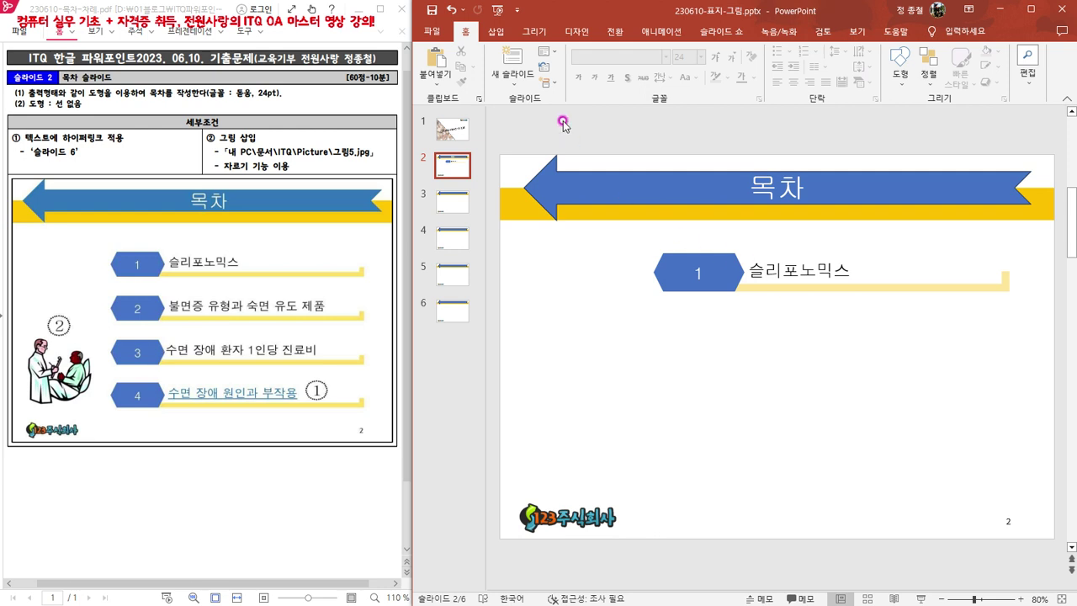
Step: Start saving the presentation as a new file, with the desktop (바탕 화면) as its location
left_click(438, 32)
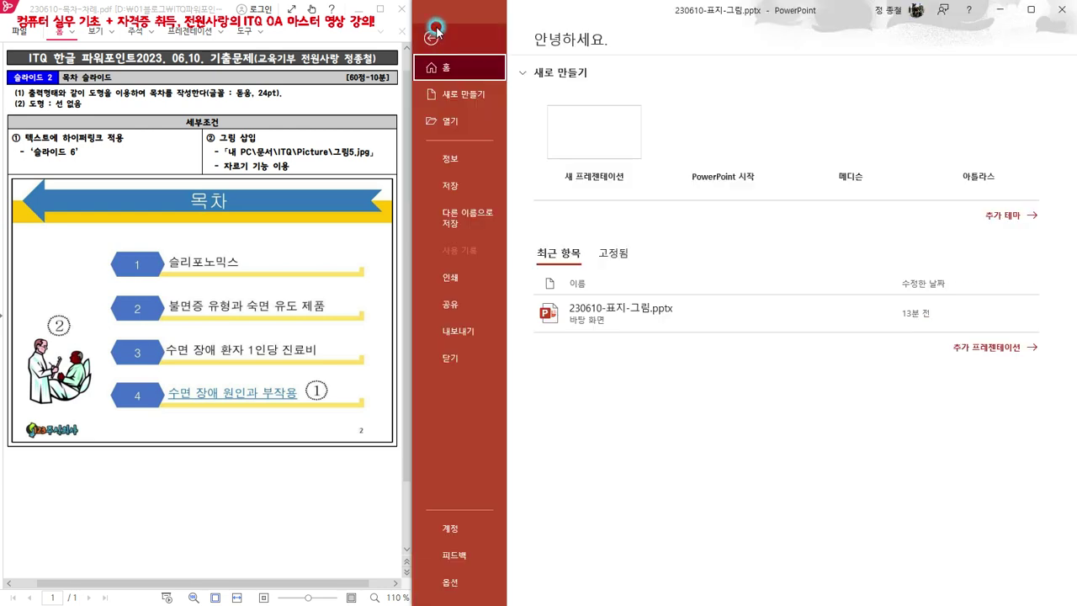
left_click(467, 219)
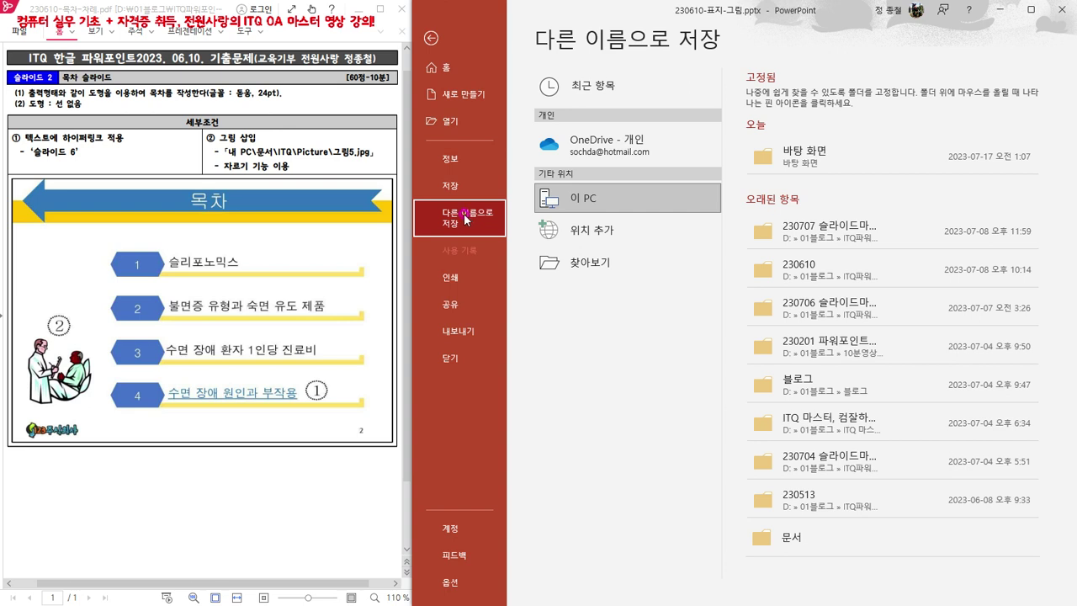
left_click(575, 266)
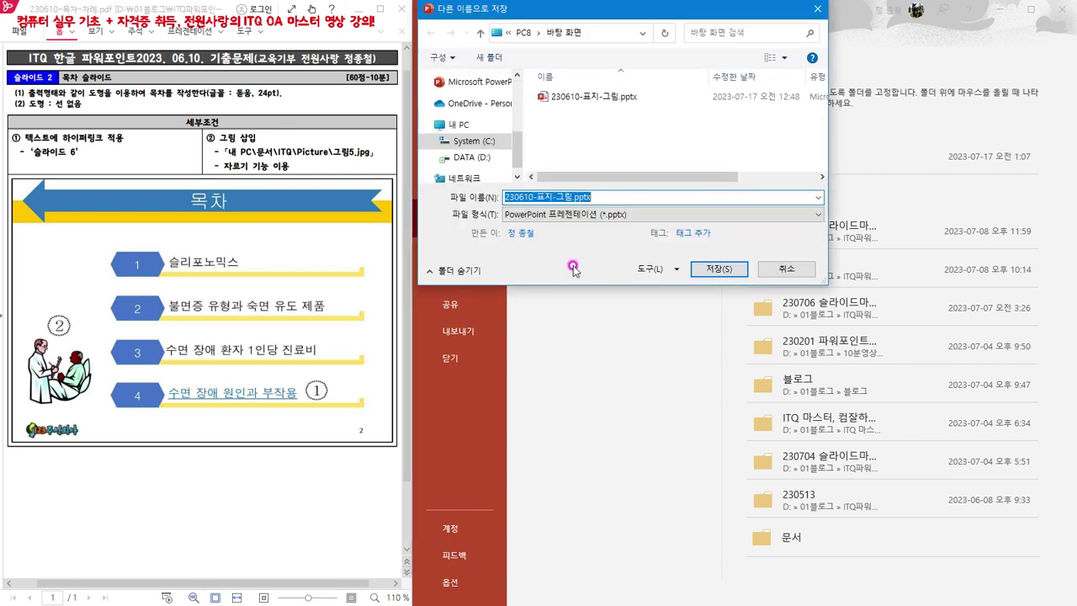
left_click_drag(519, 150, 519, 85)
left_click(462, 104)
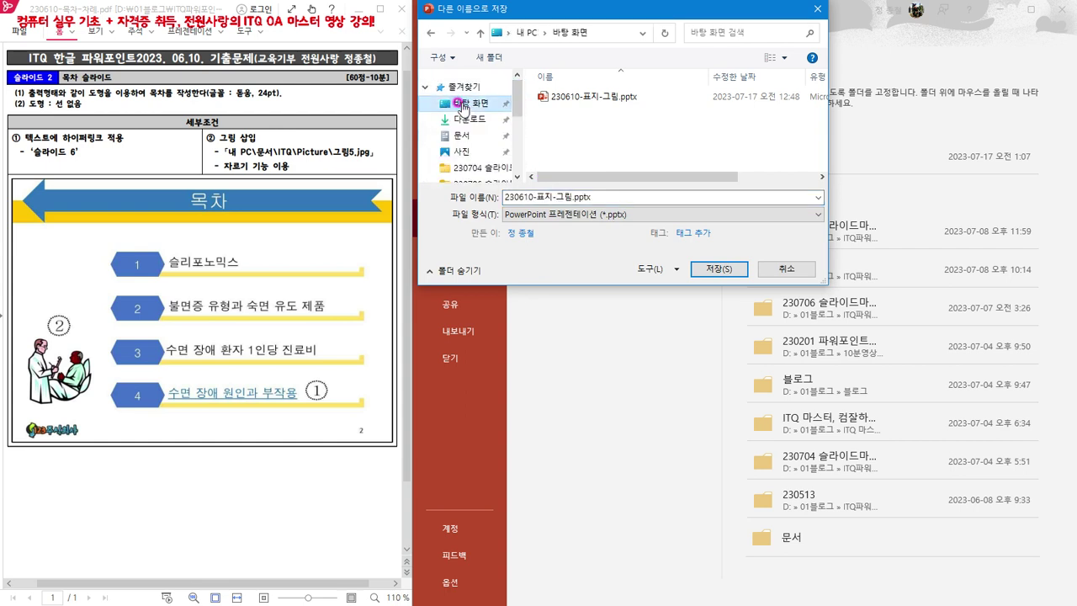
Step: Name the copy 230610-목차-차례.pptx and save it
left_click(533, 194)
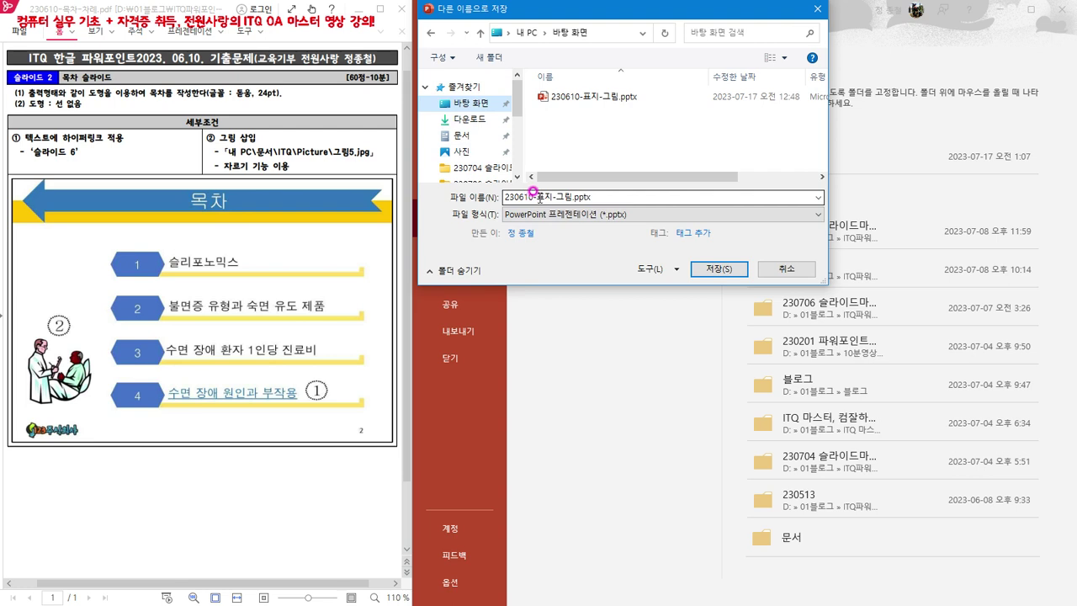
left_click(535, 195)
key("Delete")
key("Delete")
key("Delete")
type("목")
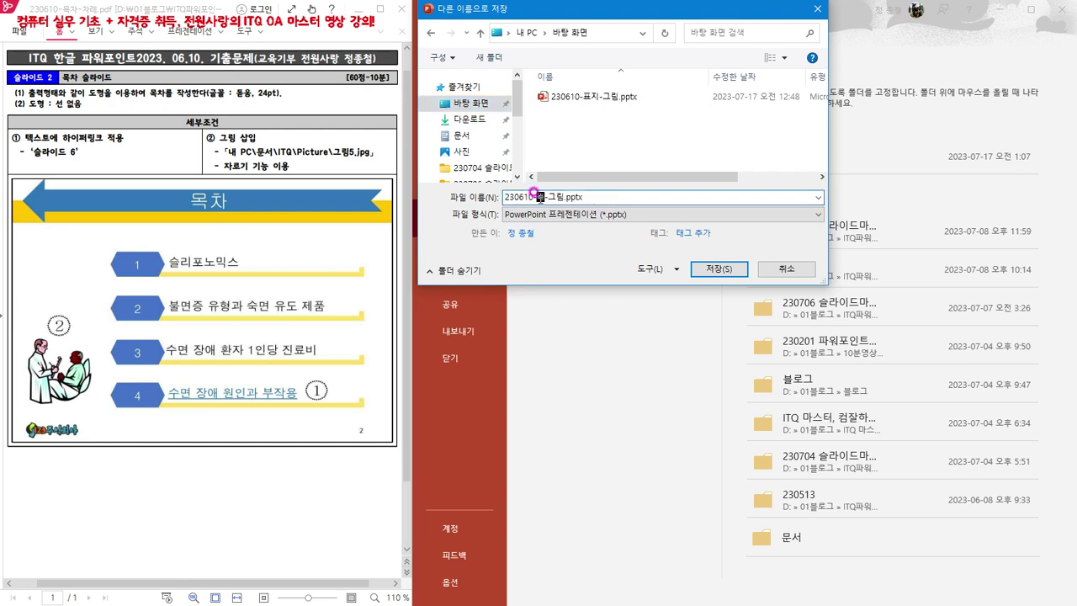
type("차")
left_click(556, 197)
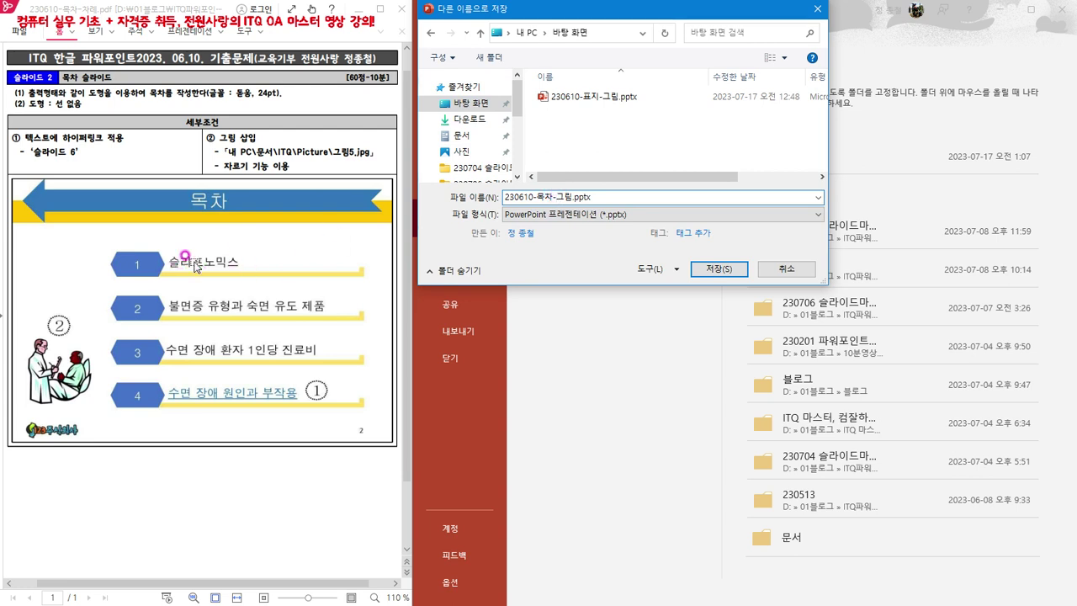
key("Delete")
key("Delete")
type("자료")
left_click(724, 269)
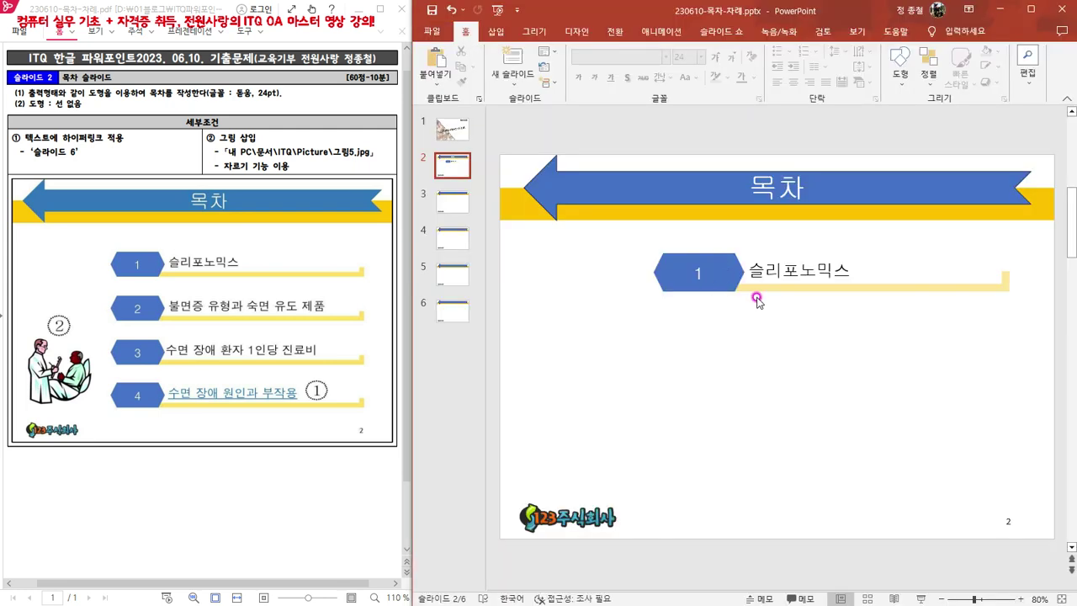